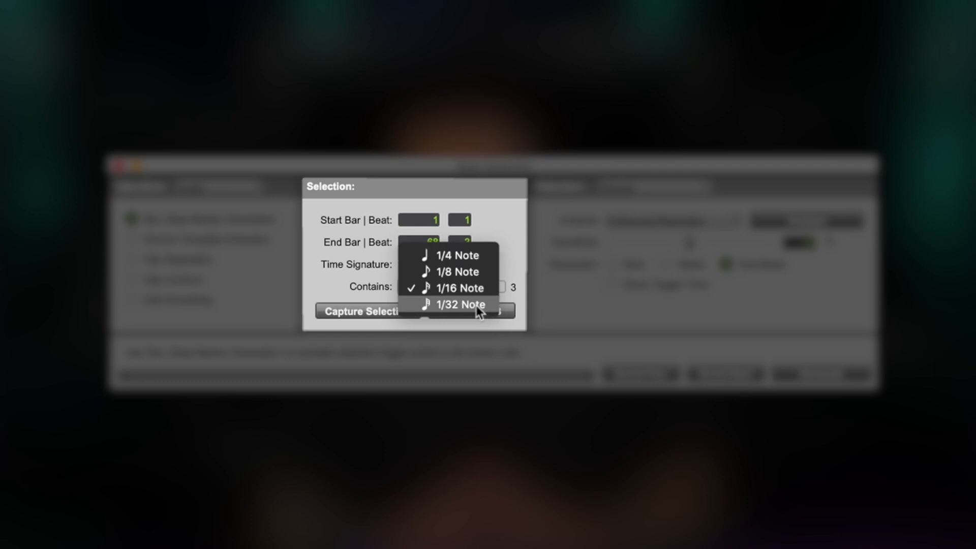
- Set the selection to contain 1/16 notes and capture the current selection
left_click(475, 282)
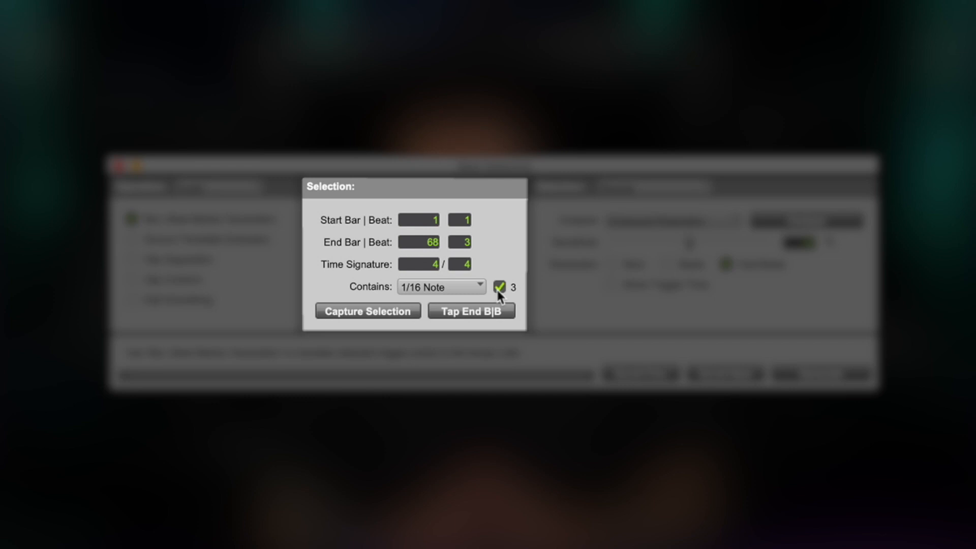
left_click(382, 311)
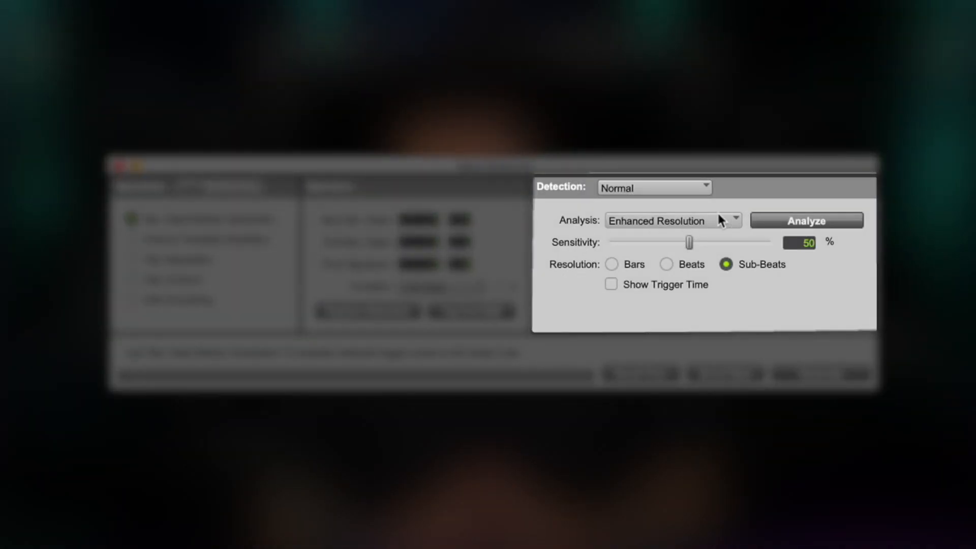
- Keep the detection analysis on Enhanced Resolution, set the sensitivity to 49%, and leave Show Trigger Time off
left_click(719, 216)
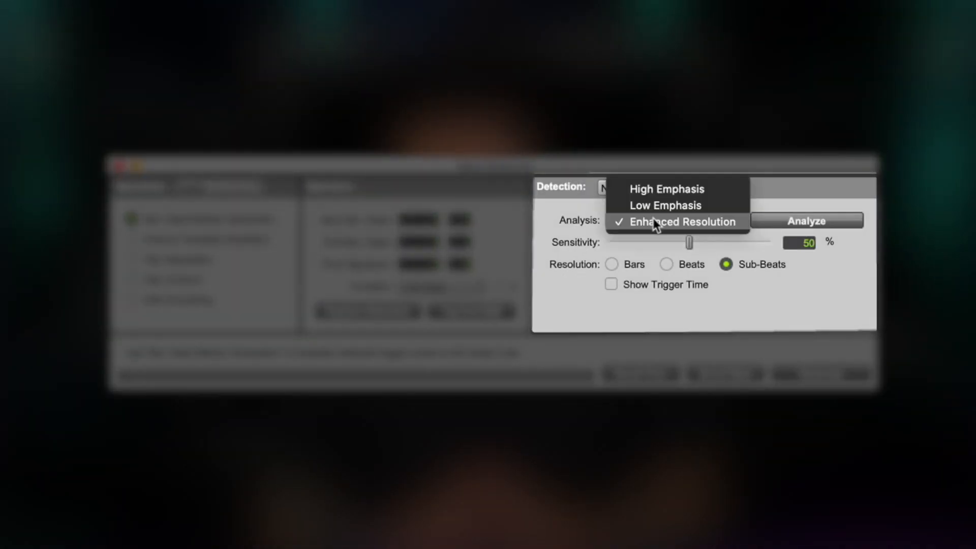
left_click(688, 222)
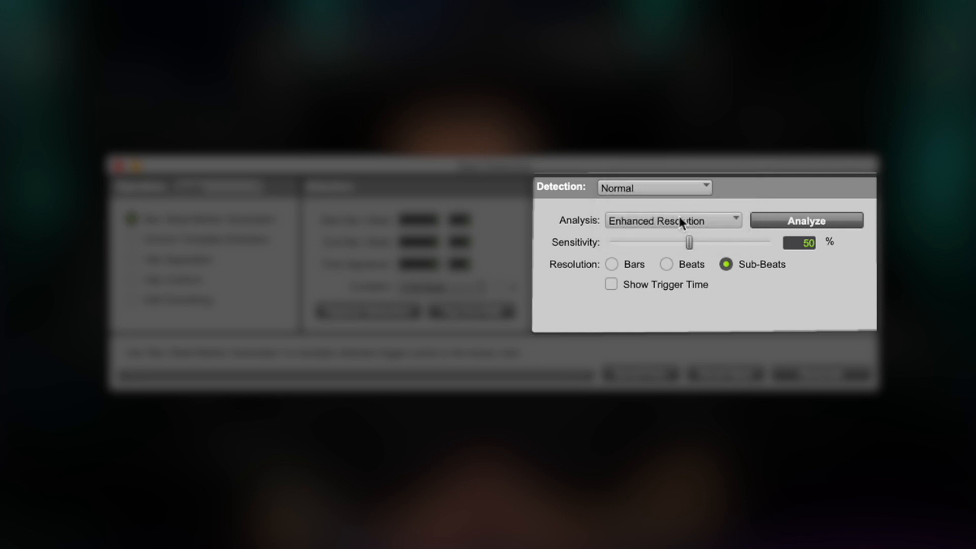
left_click_drag(689, 242, 653, 250)
left_click(616, 283)
left_click(614, 284)
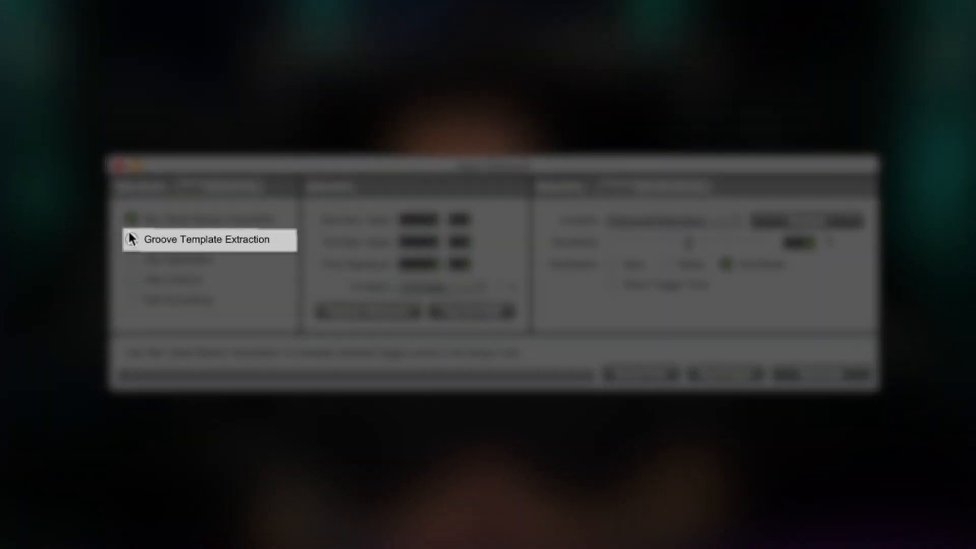
- View the settings of the Groove Template Extraction and Clip Separation operations
left_click(132, 240)
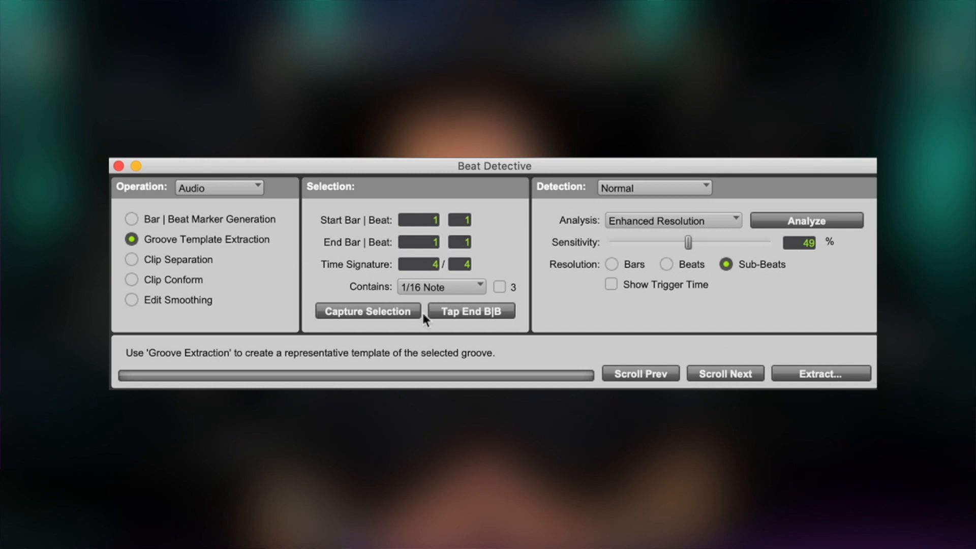
left_click(130, 259)
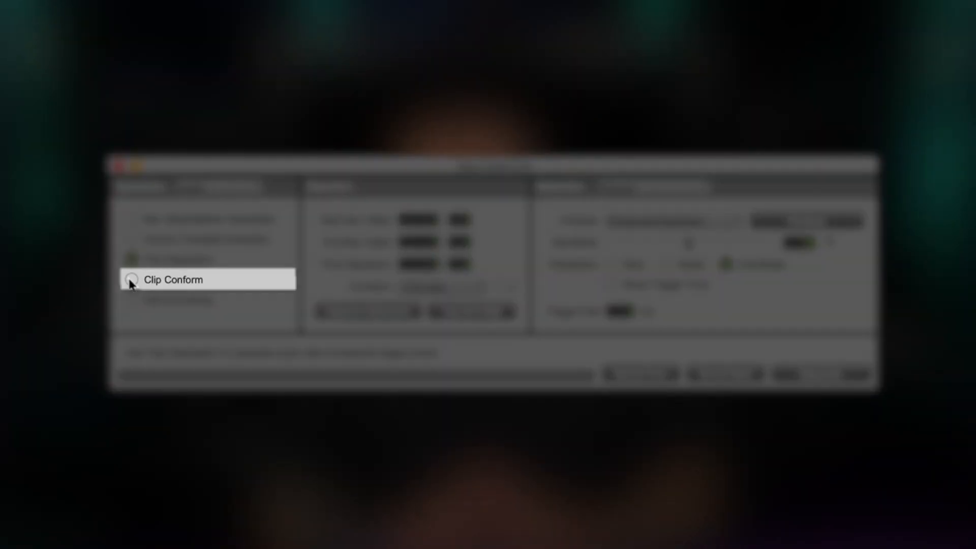
- Switch to the Clip Conform operation, try out the Strength and Exclude Within options, and leave both disabled
left_click(131, 280)
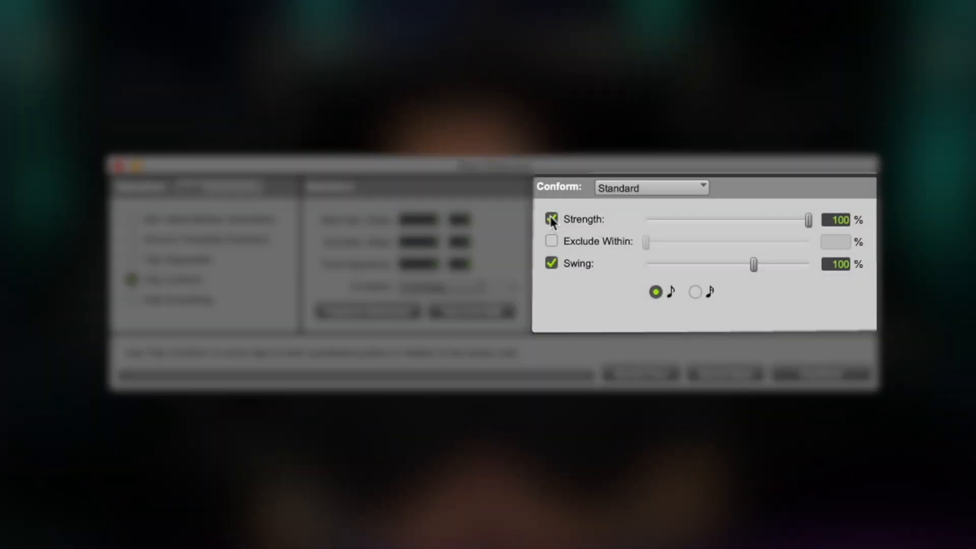
left_click(551, 218)
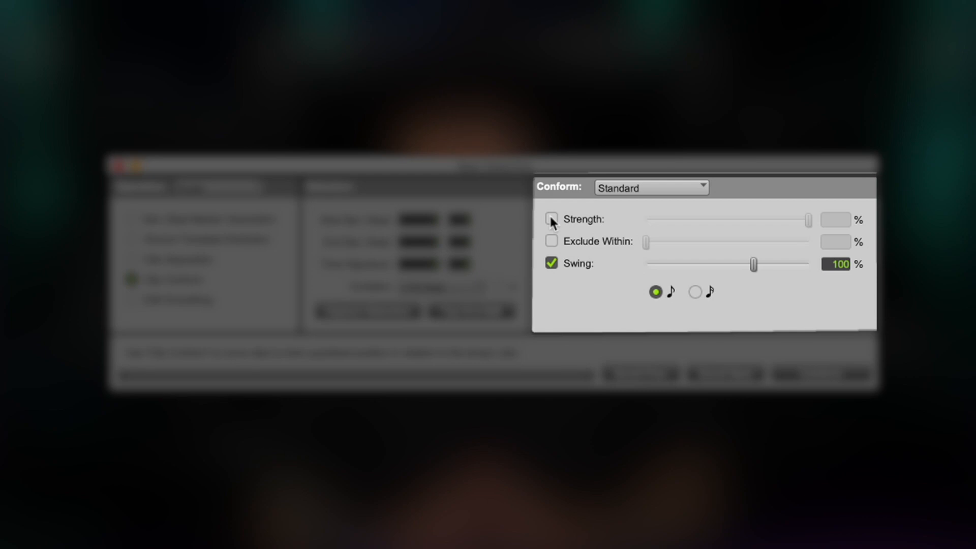
left_click(552, 219)
mouse_move(812, 218)
left_mouse_down()
mouse_move(737, 220)
mouse_move(802, 220)
left_mouse_up()
left_click(552, 242)
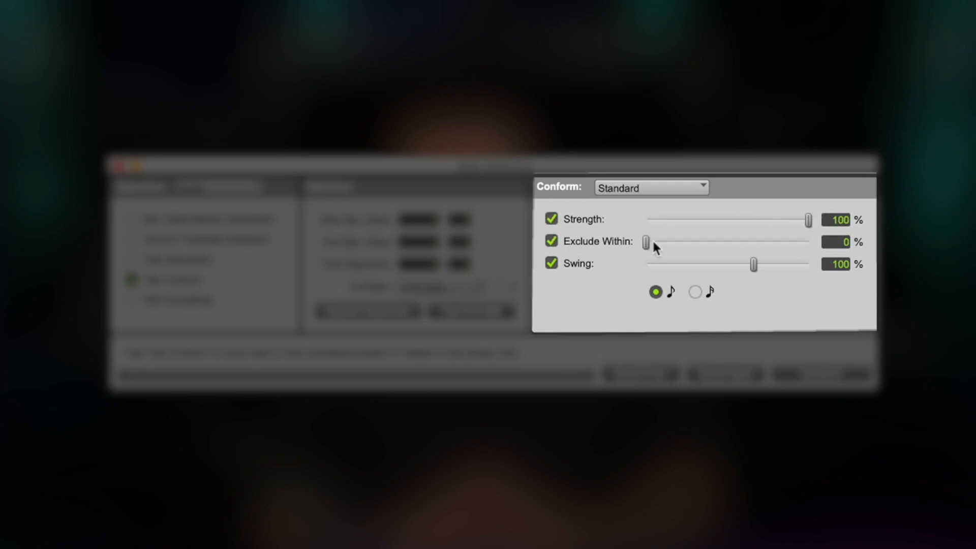
left_click_drag(654, 243, 627, 242)
left_click(552, 241)
left_click(551, 219)
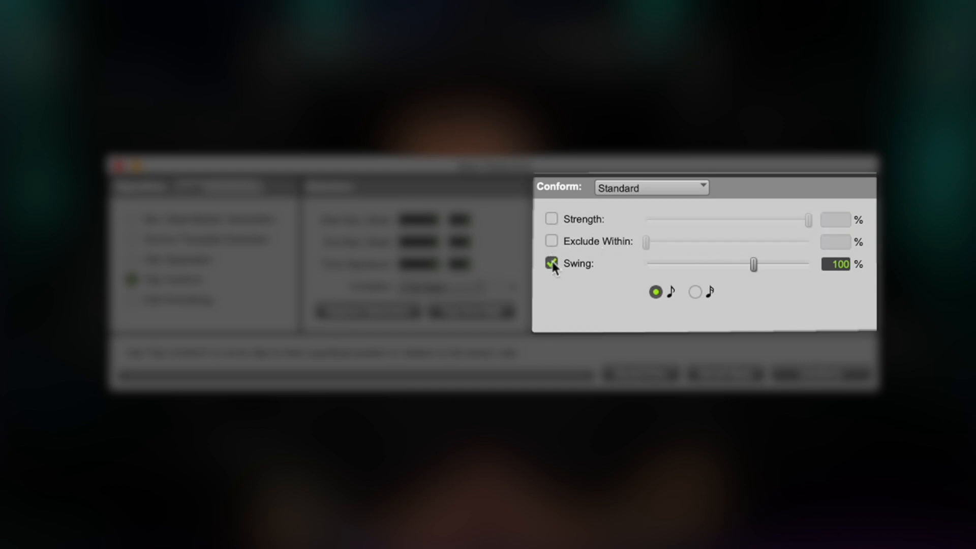
- Set the Clip Conform swing to 110% based on eighth notes
left_click_drag(754, 265, 776, 263)
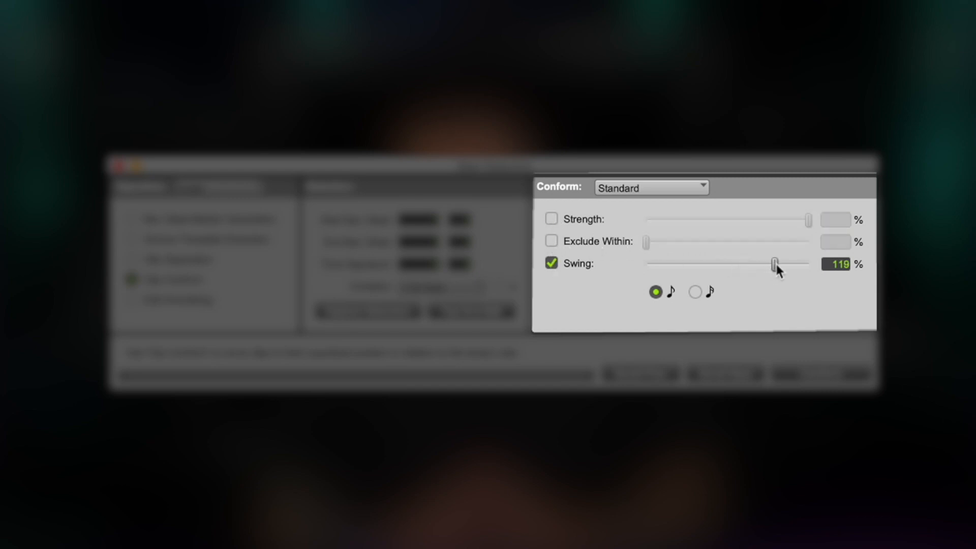
left_click(695, 292)
left_click(656, 292)
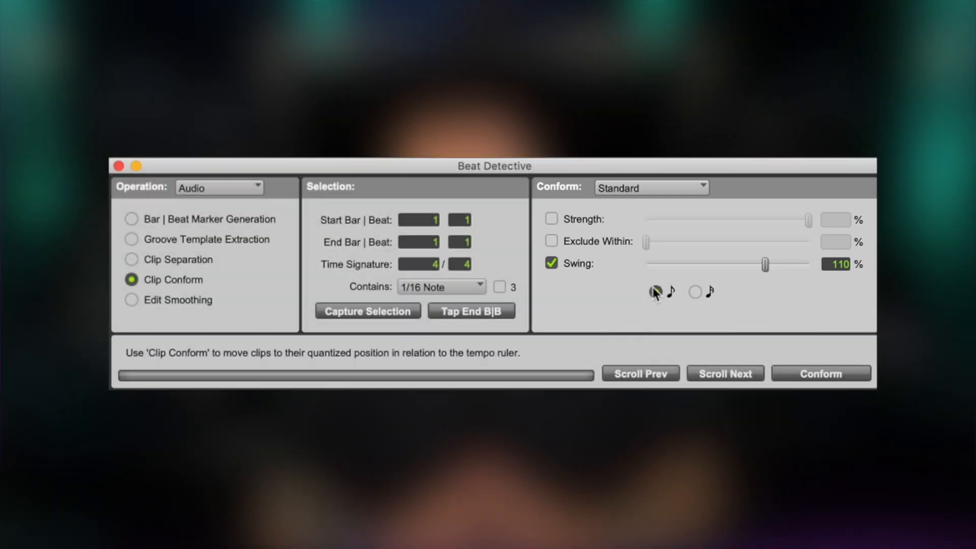
- Switch to the Edit Smoothing operation and set its smoothing mode to Fill And Crossfade
left_click(179, 298)
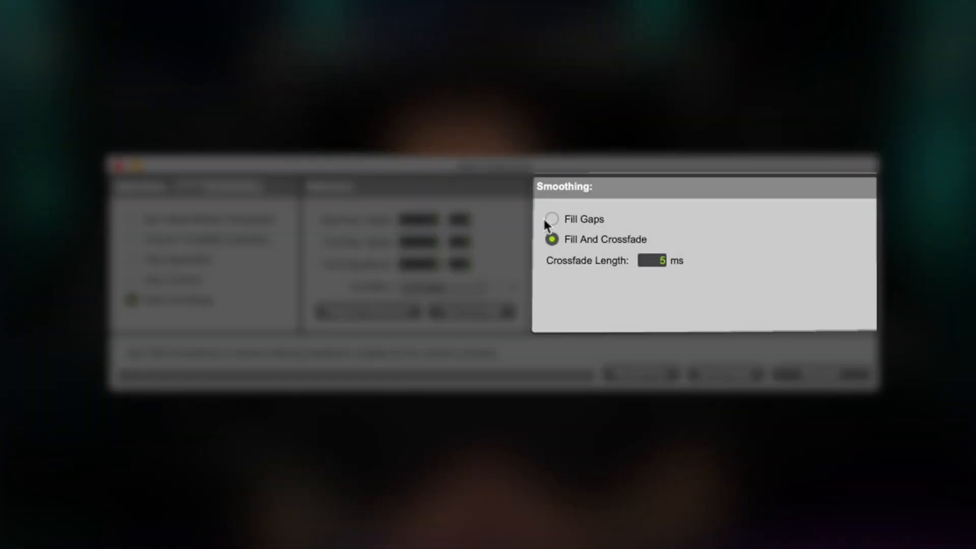
left_click(552, 219)
left_click(552, 239)
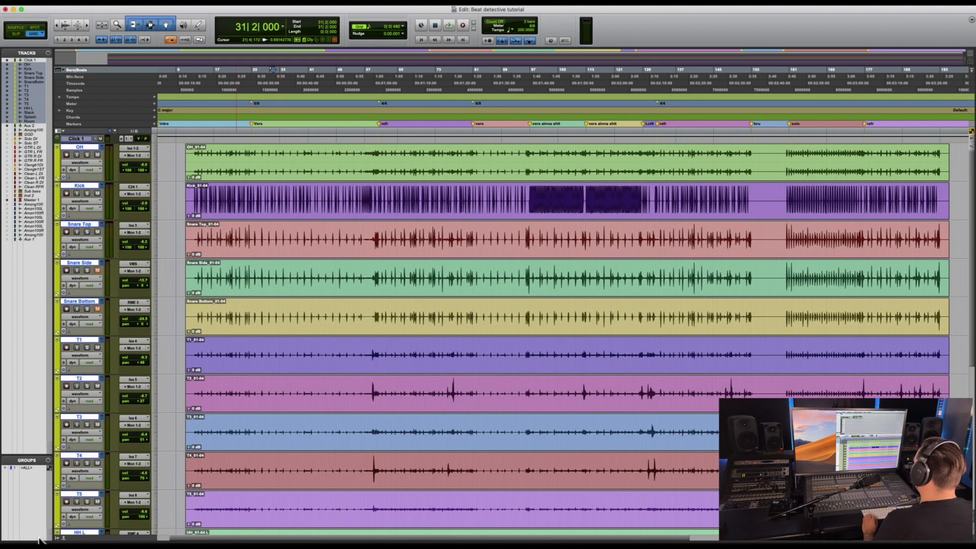
- Group all drum tracks from OH through Room under the name "drums all"
left_click(88, 147)
scroll(78, 442, "down", 5)
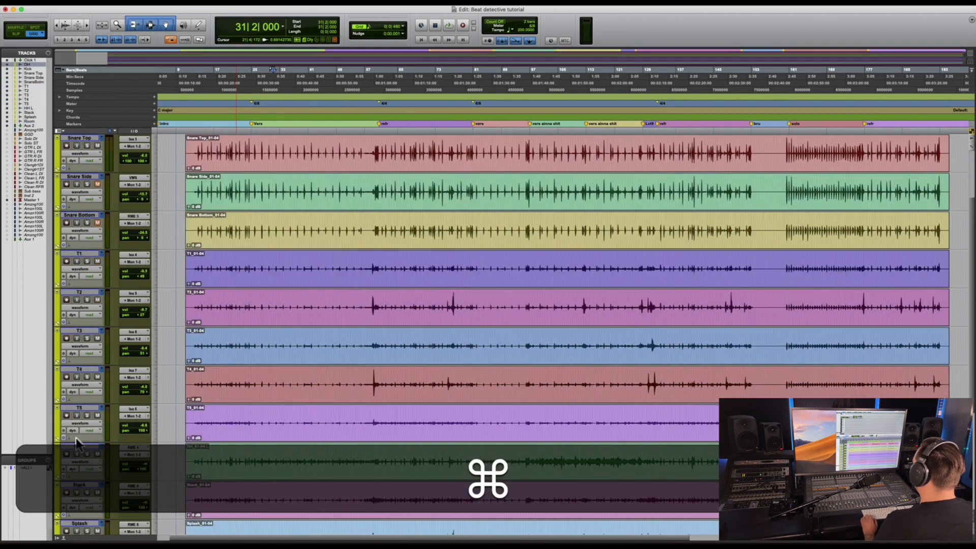
left_click(82, 483, "shift")
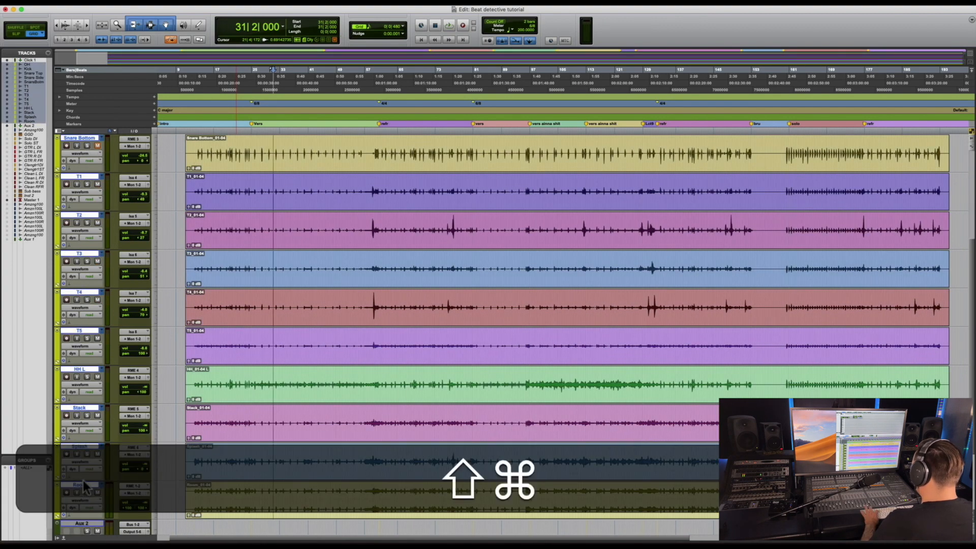
key("shift+super+g")
type("u")
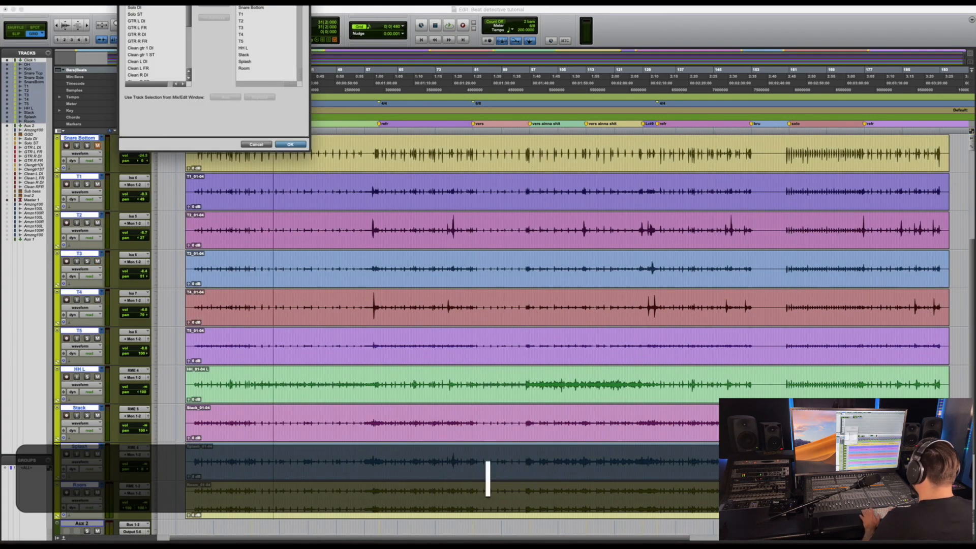
key("Return")
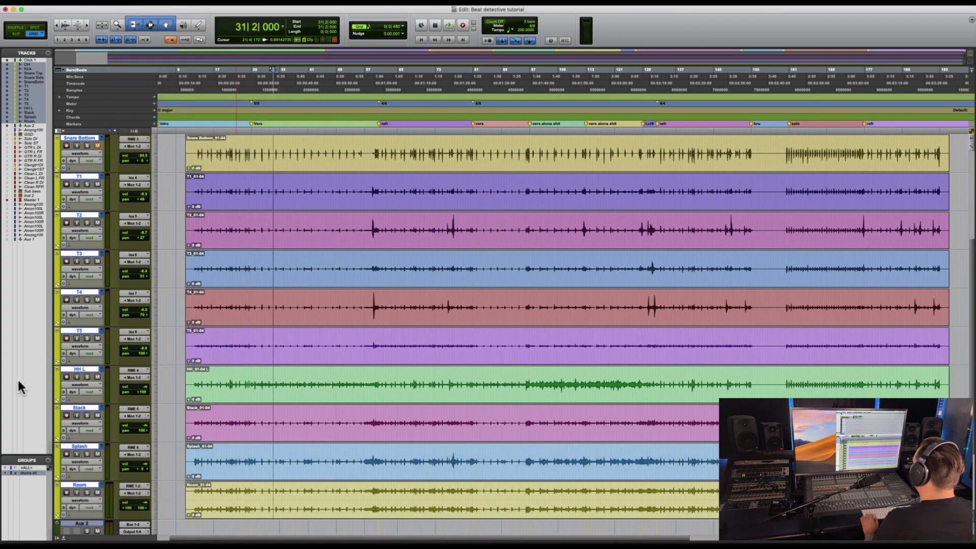
- Copy all drum clips to a backup playlist on the grouped tracks and return them to waveform view
scroll(203, 291, "up", 5)
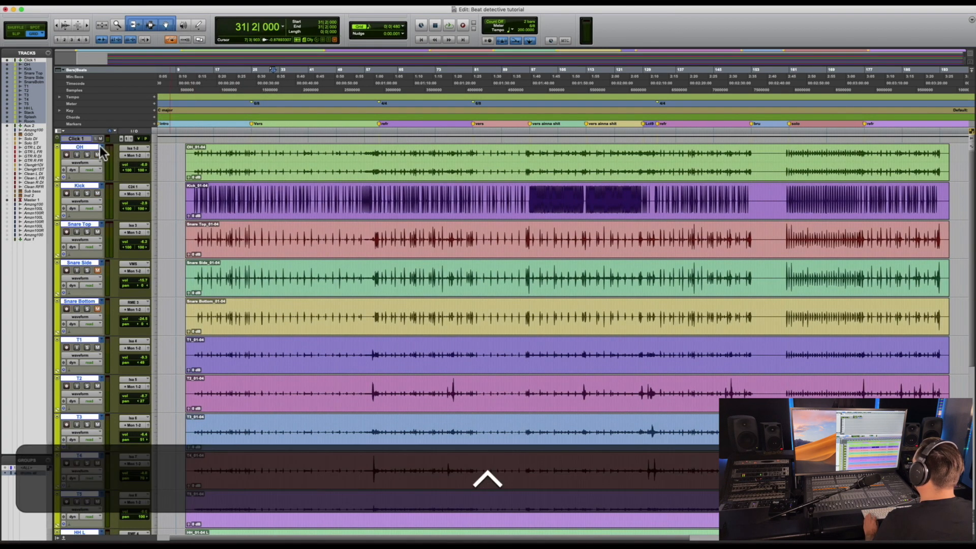
left_click(102, 146, "ctrl+super")
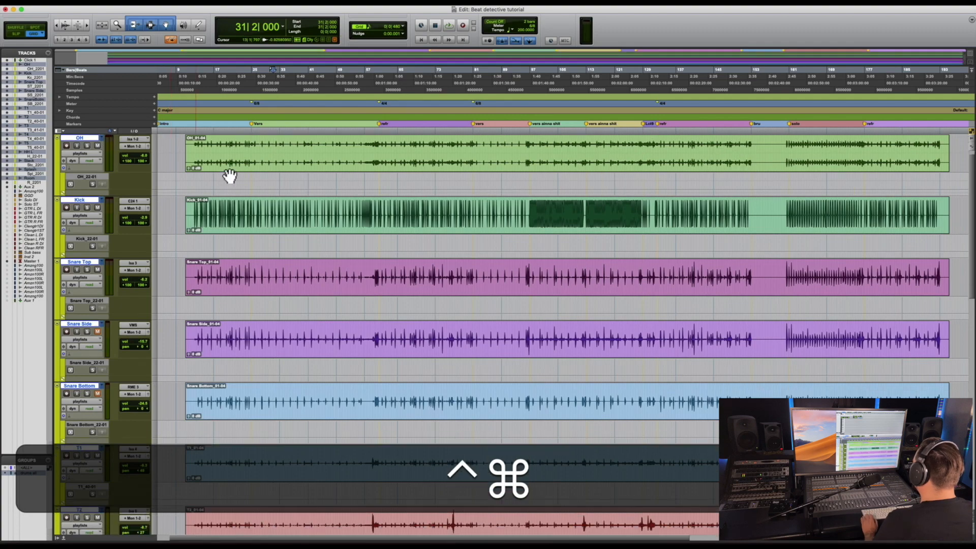
left_click(292, 167)
left_click_drag(292, 167, 297, 181)
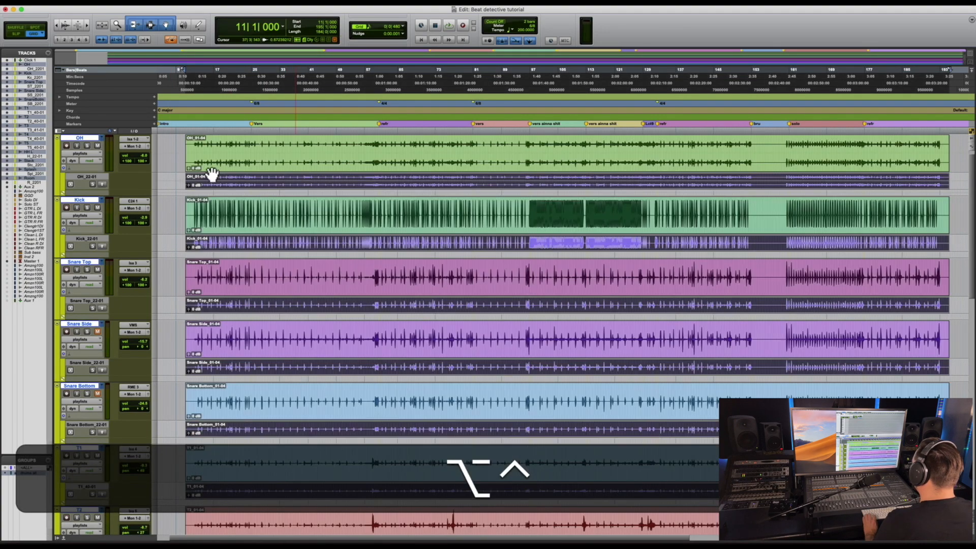
left_click(102, 138, "ctrl+super")
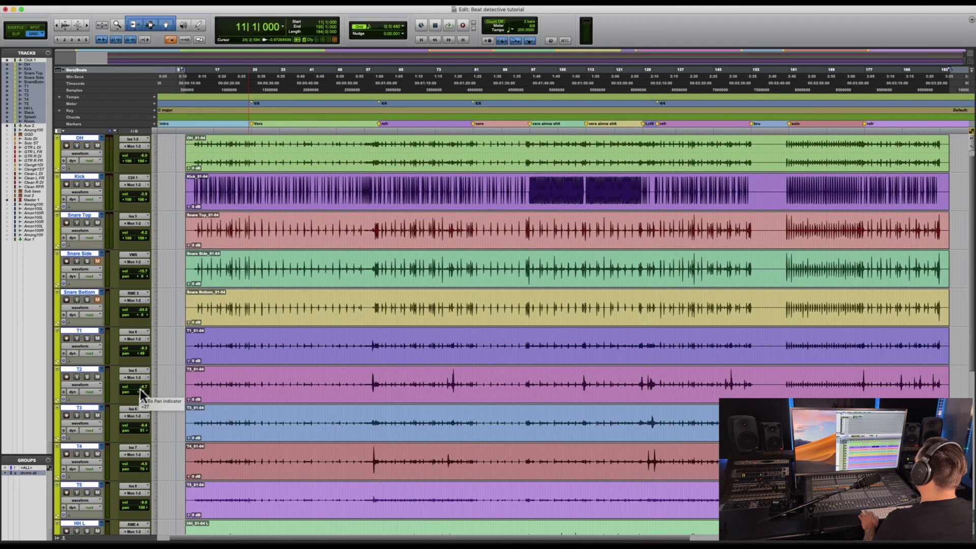
- Create a group named "Analyze" from the OH, Kick, Snare Top, and T1 to T5 tracks
left_click(80, 176, "super")
left_click(82, 215, "super")
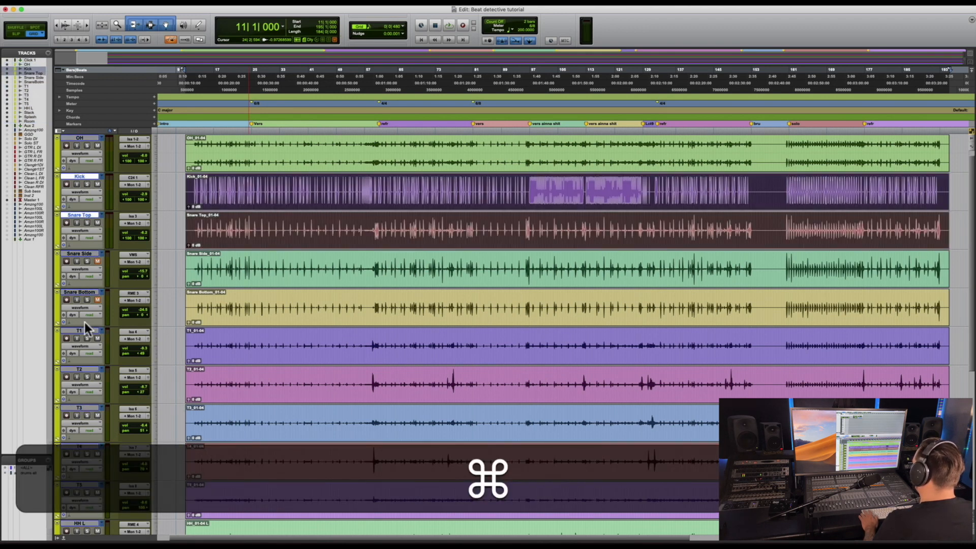
left_click(84, 330, "super")
left_click(84, 370, "super")
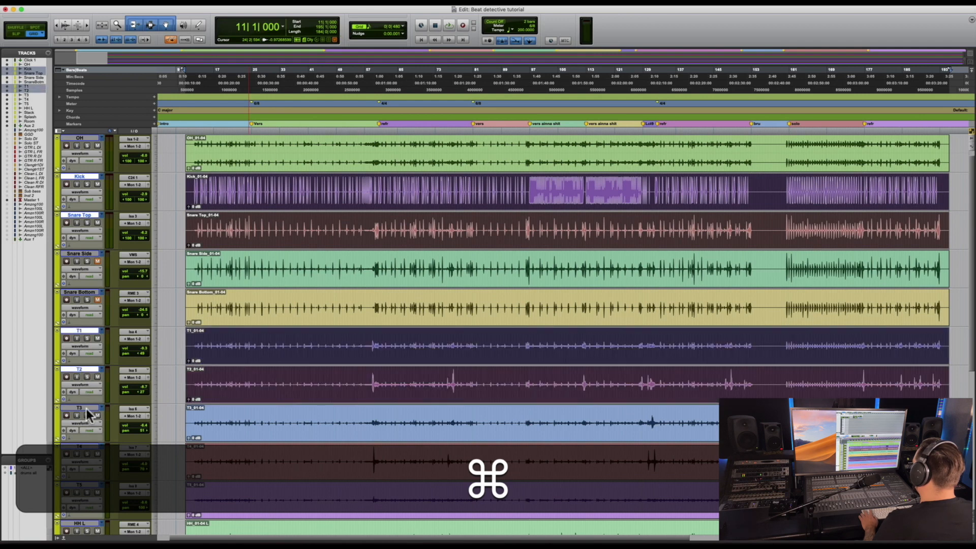
left_click(85, 409, "super")
left_click(86, 447, "super")
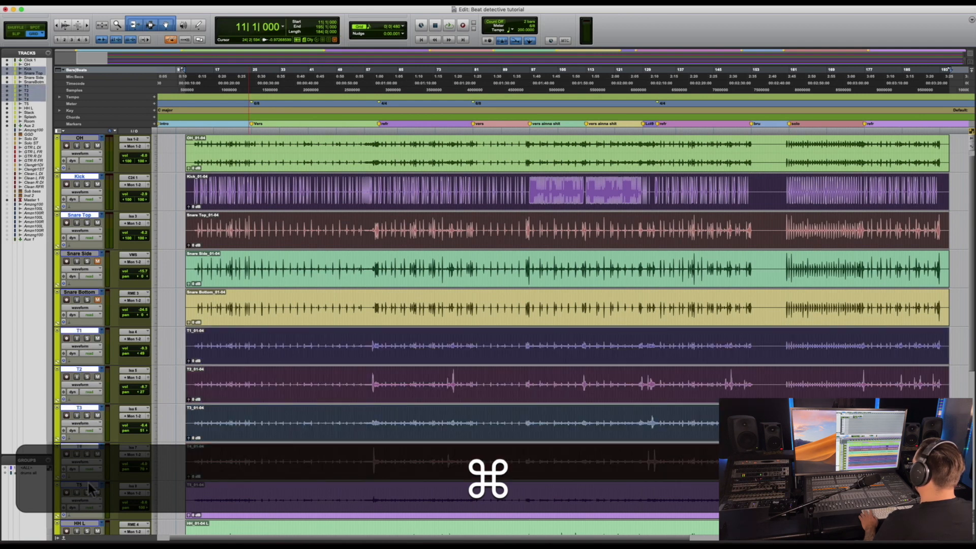
left_click(88, 484, "super")
left_click(87, 142, "super")
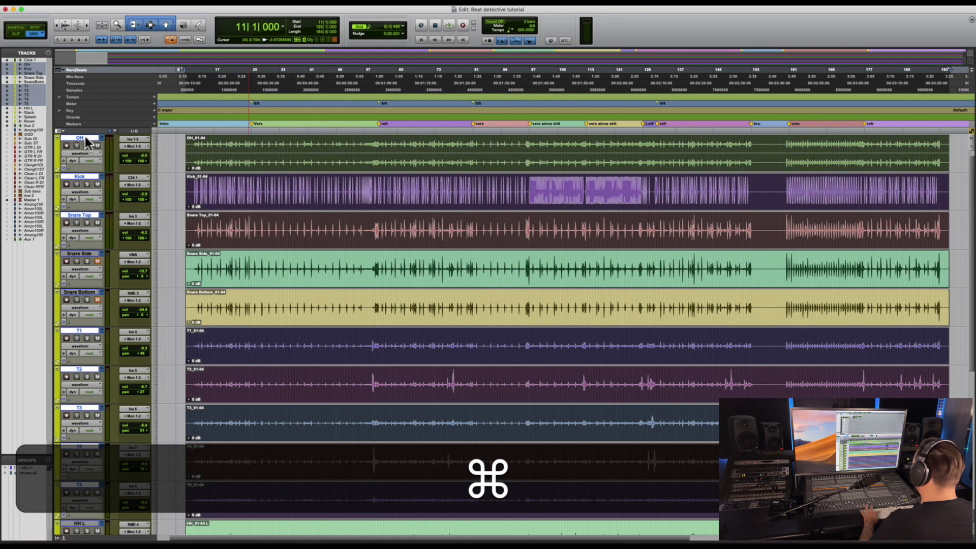
key("super+g")
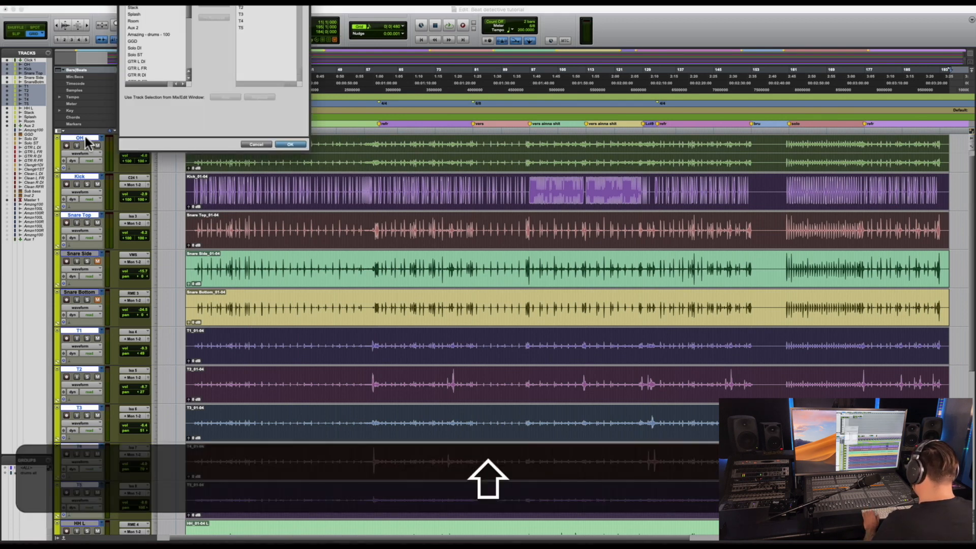
type("Analyze")
key("Return")
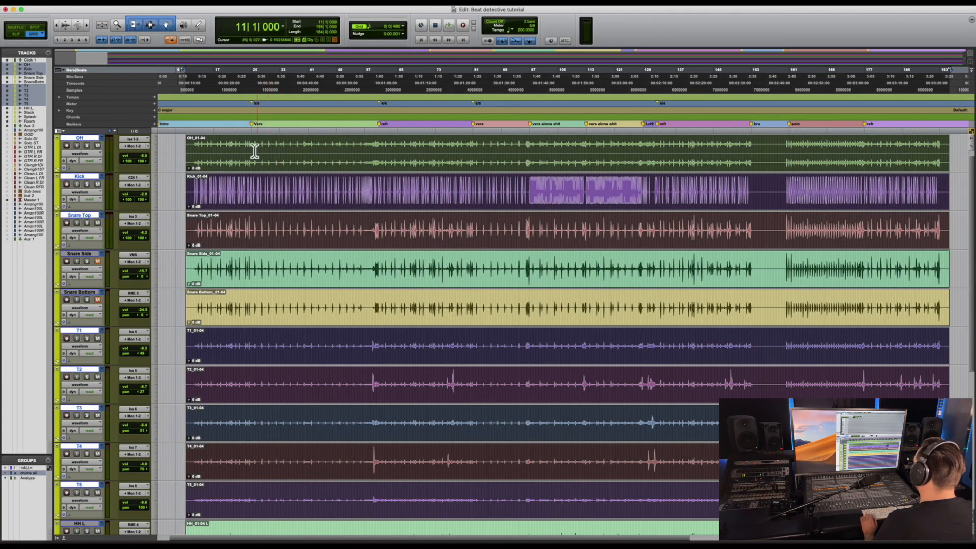
- Separate the drum clips at bar 25, where the Vers marker and meter change are
left_click(253, 151)
scroll(254, 152, "up", 3)
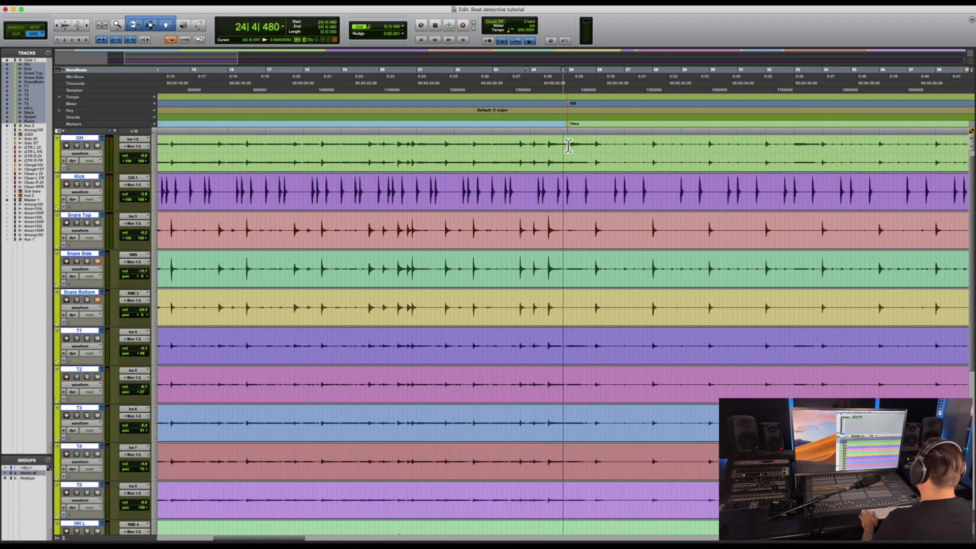
key("super+e")
scroll(534, 181, "down", 5)
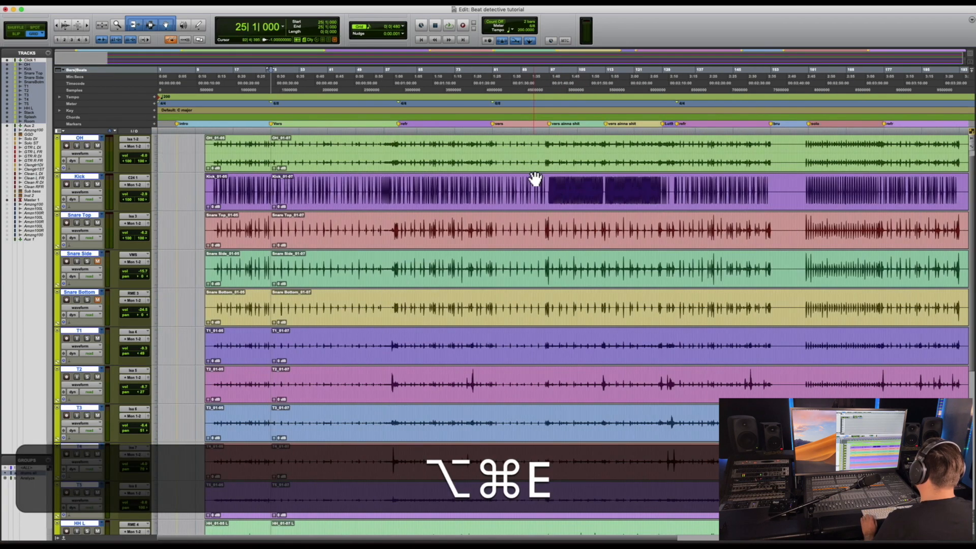
- Separate the drum clips at bar 61, at the 4/4 meter change on the refr marker
left_click(401, 151)
scroll(401, 151, "up", 4)
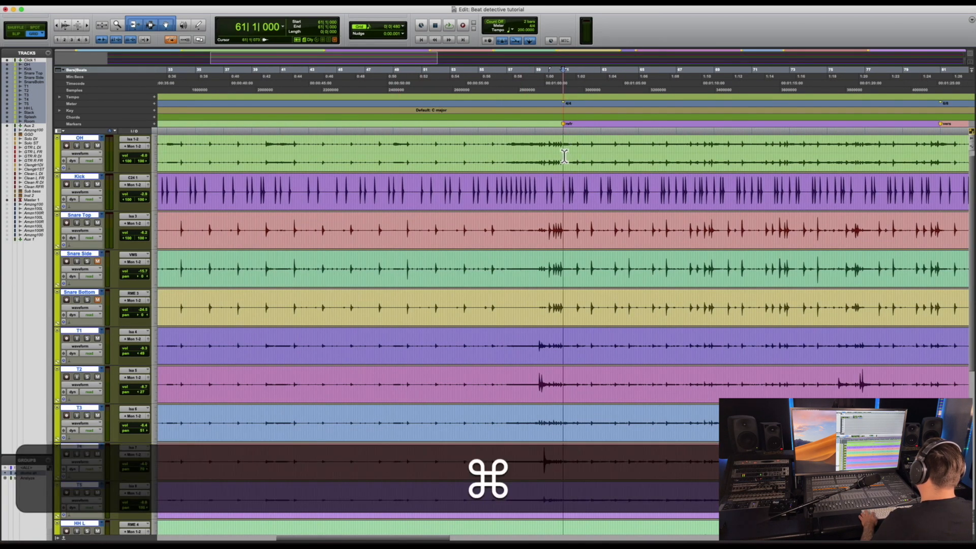
key("super+e")
scroll(552, 176, "down", 3)
- Separate the drum clips at bar 81, at the meter change on the second verse marker
scroll(565, 171, "right", 3)
left_click(593, 155)
scroll(594, 156, "up", 3)
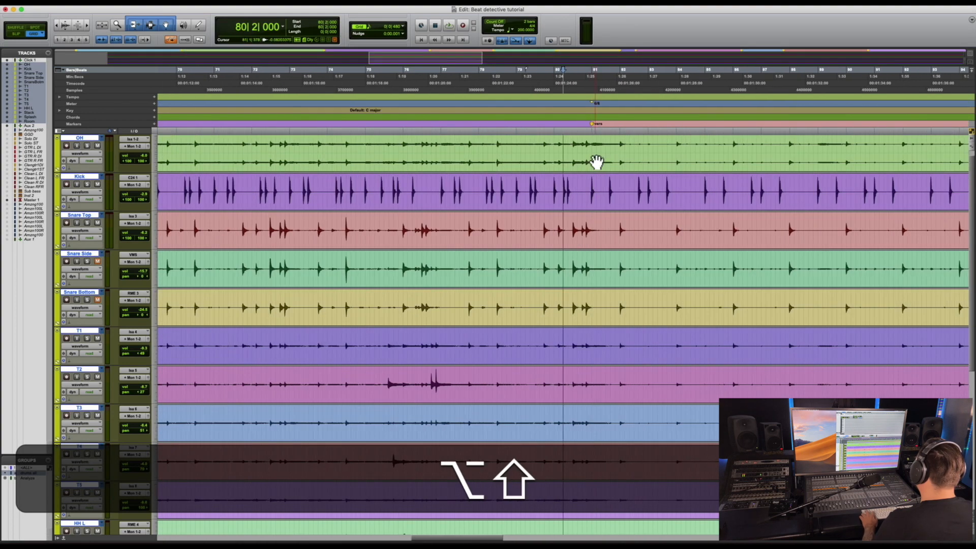
left_click(594, 150)
key("super+e")
scroll(593, 167, "down", 2)
- Separate the drum clips at bar 133, at the 4/4 meter change on the refr marker
scroll(593, 170, "right", 3)
scroll(593, 170, "right", 6)
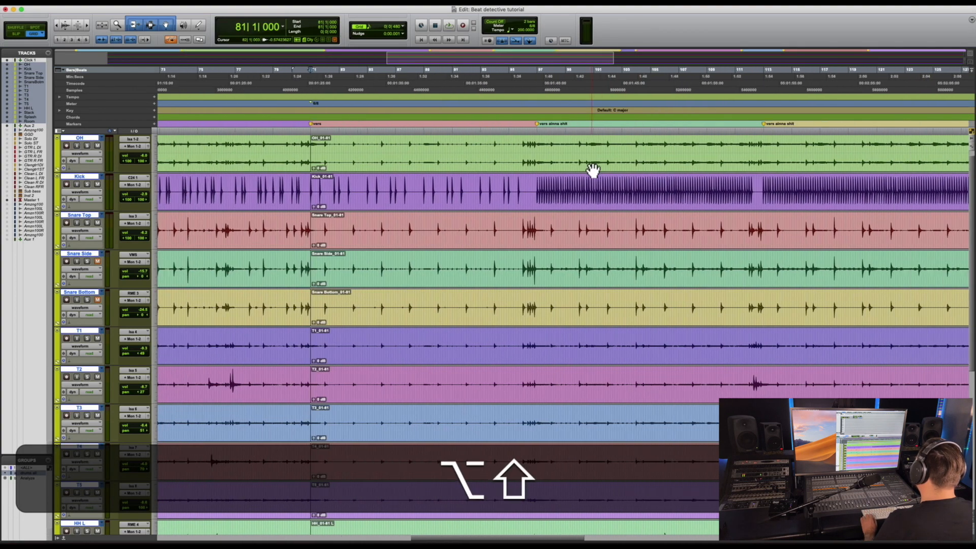
left_click(589, 151)
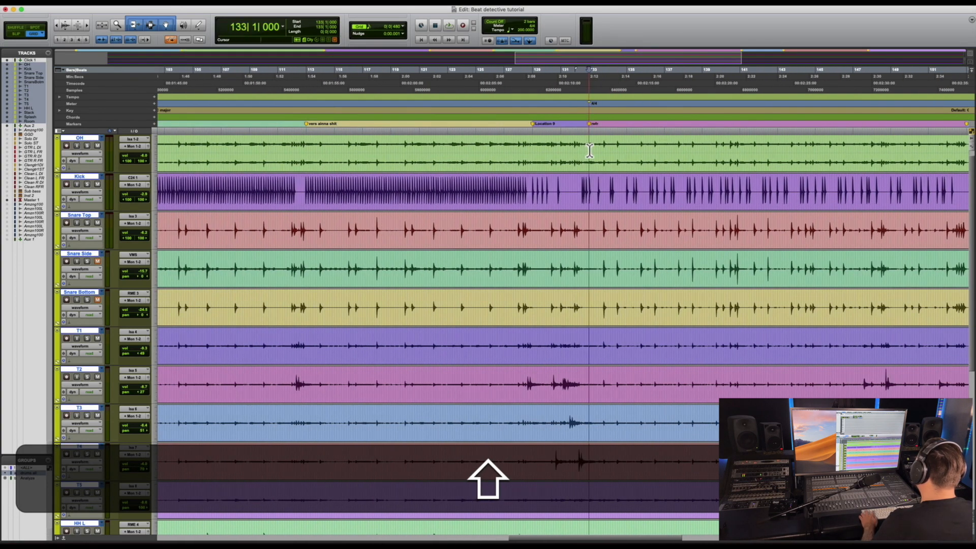
key("shift+super+e")
- Activate only the Analyze group, select its intro clips from bar 11 to bar 25, and open Beat Detective
scroll(590, 168, "right", 8)
scroll(590, 168, "down", 4)
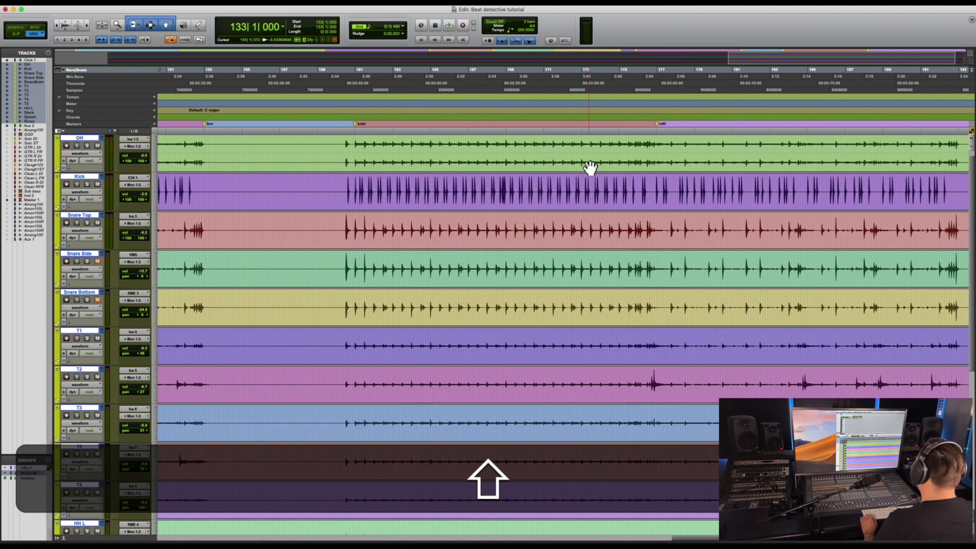
key("alt+shift+a")
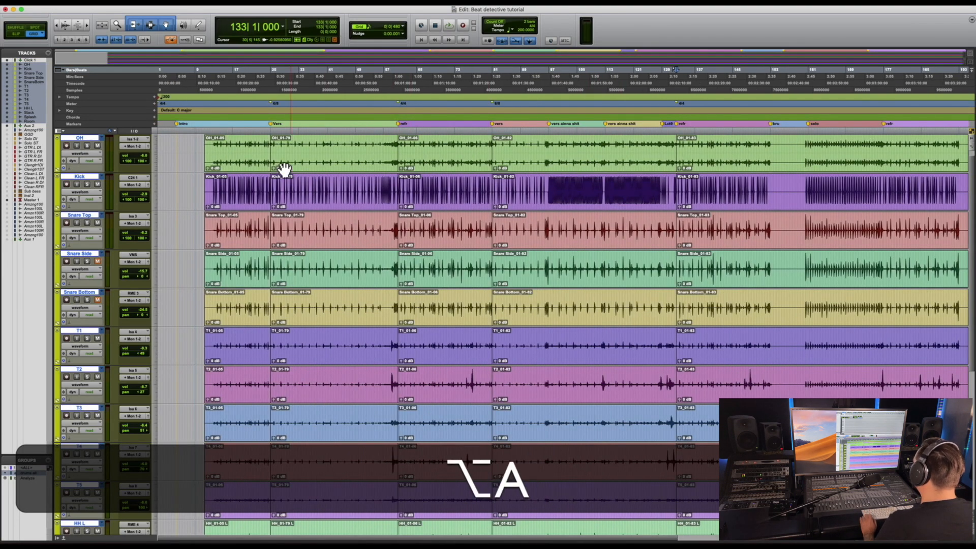
left_click(32, 478)
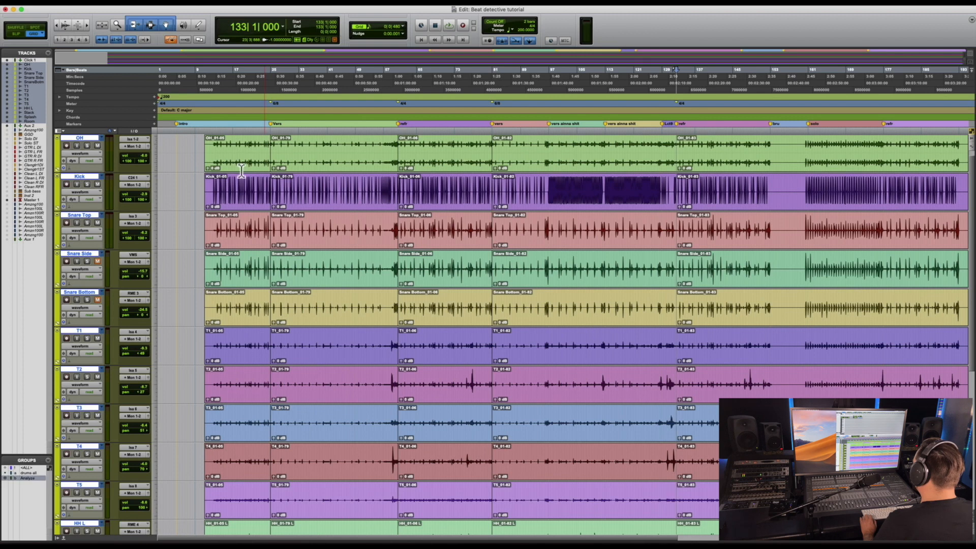
left_click(248, 204)
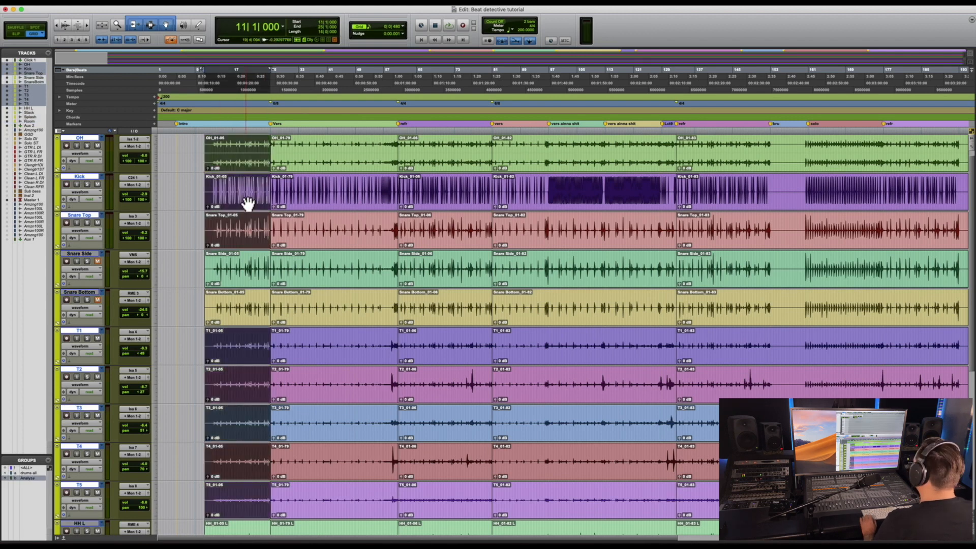
key("super+8")
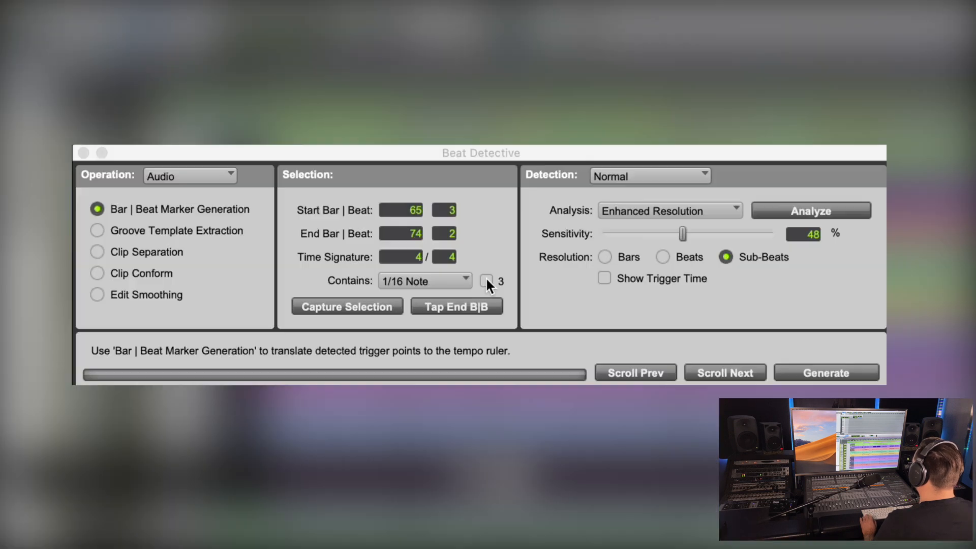
- Capture the bar 11 to 25 selection as non-triplet 1/16 notes and analyze it with Enhanced Resolution
left_click(486, 282)
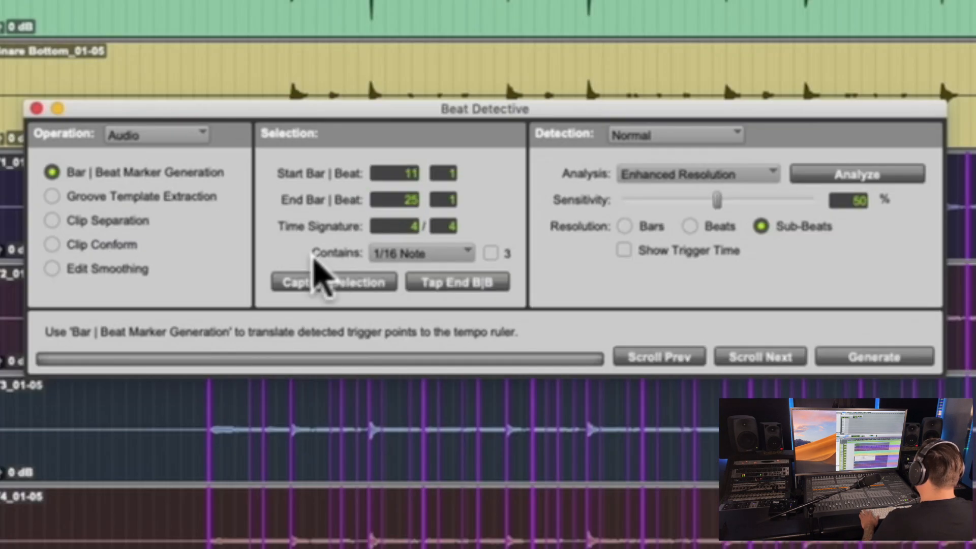
left_click(359, 280)
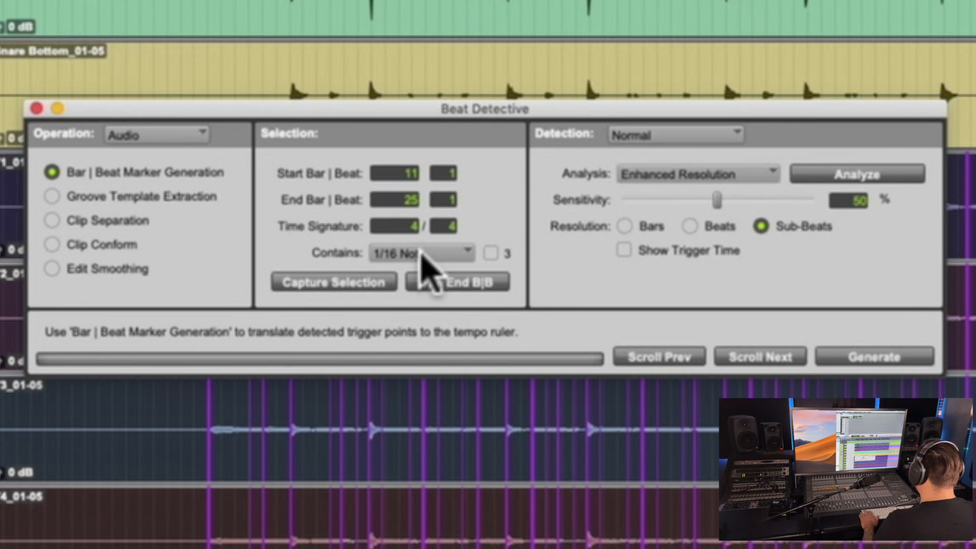
left_click(861, 172)
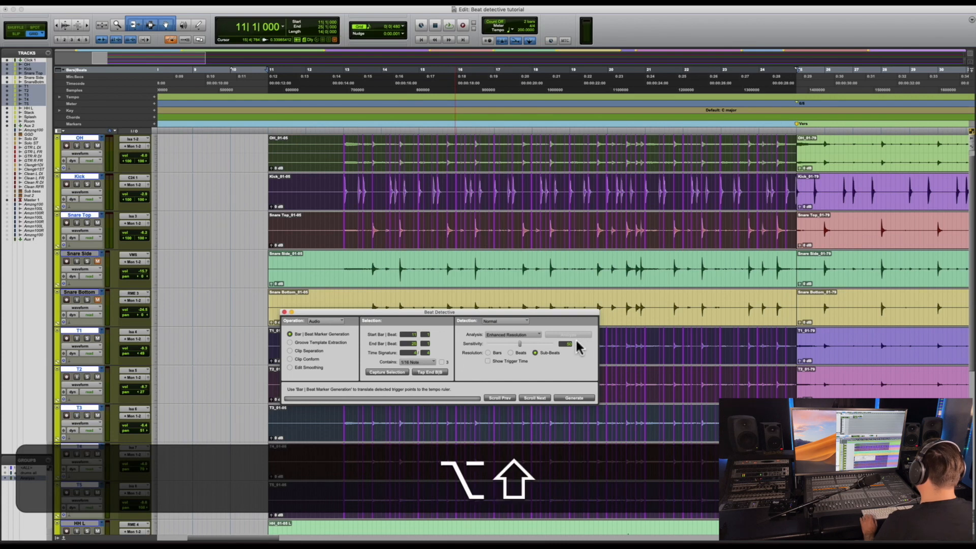
- Extend the edit to the drums all group and separate the intro clips at the detected sub-beat triggers with a 5 ms trigger pad
scroll(507, 246, "right", 2)
scroll(508, 247, "up", 1)
scroll(510, 248, "right", 8)
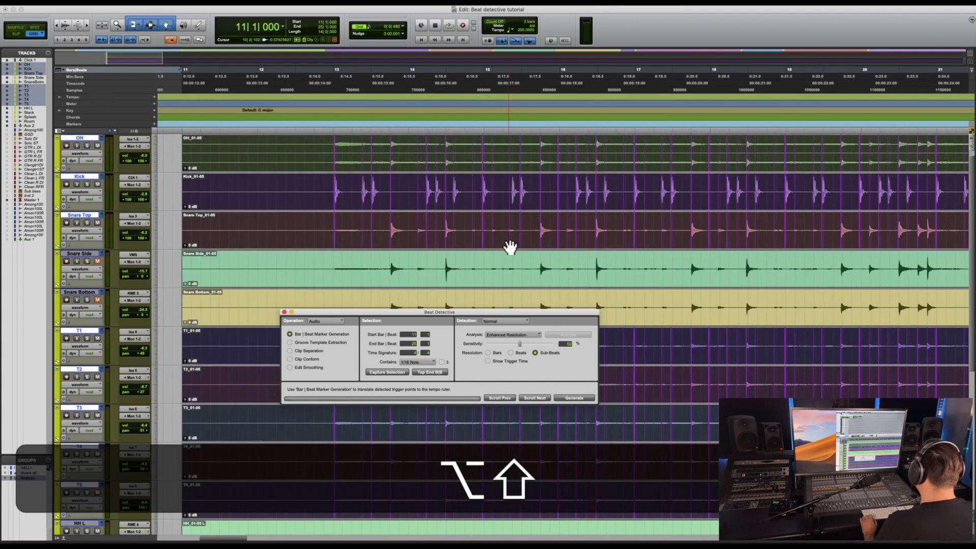
scroll(510, 248, "right", 10)
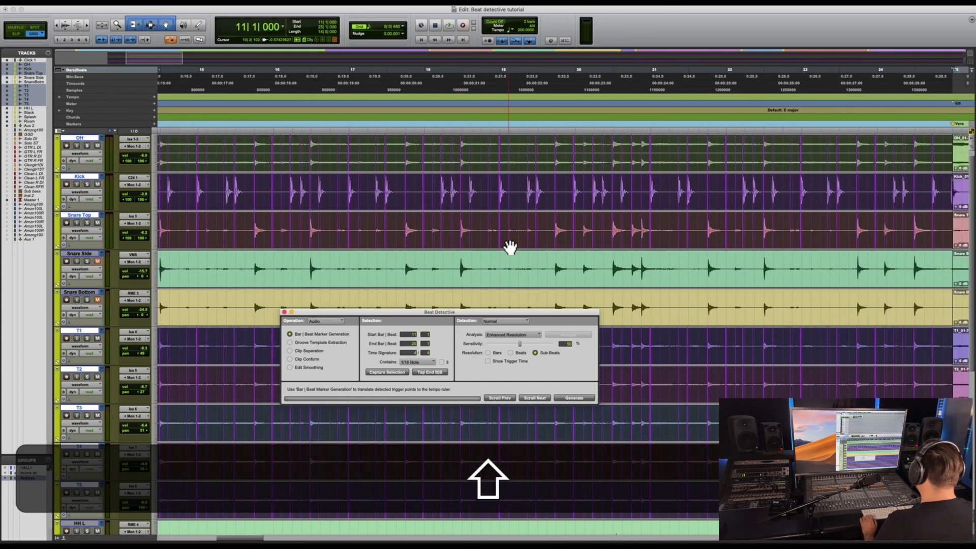
scroll(510, 247, "left", 5)
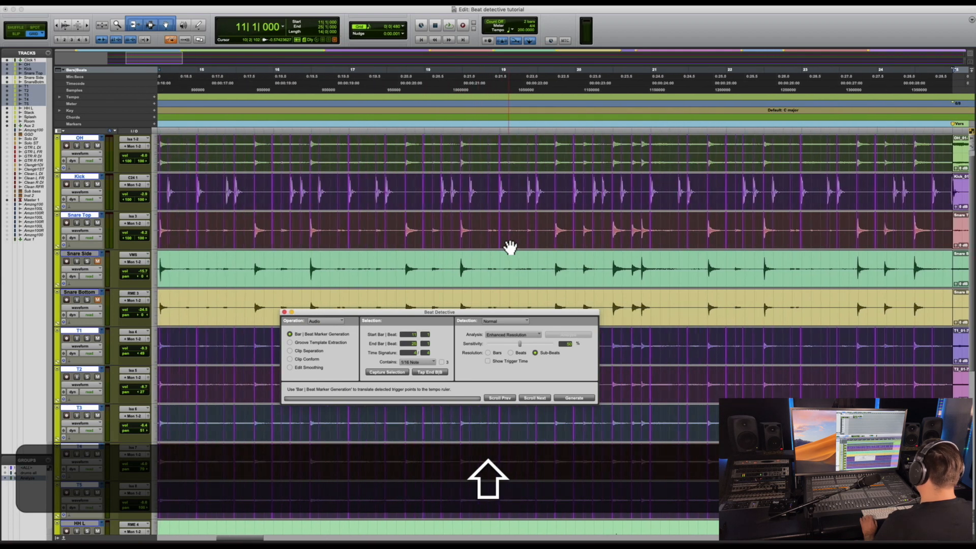
scroll(508, 248, "down", 1)
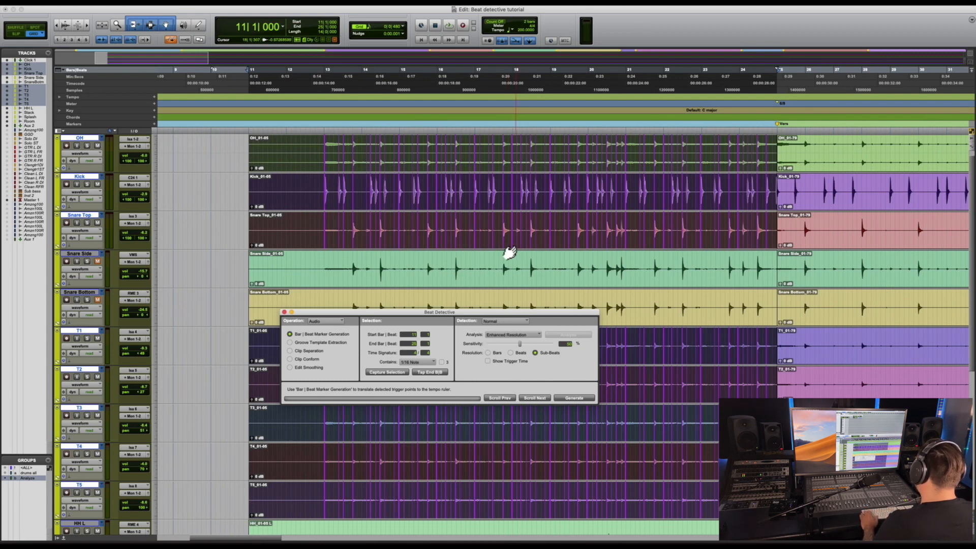
left_click(28, 473)
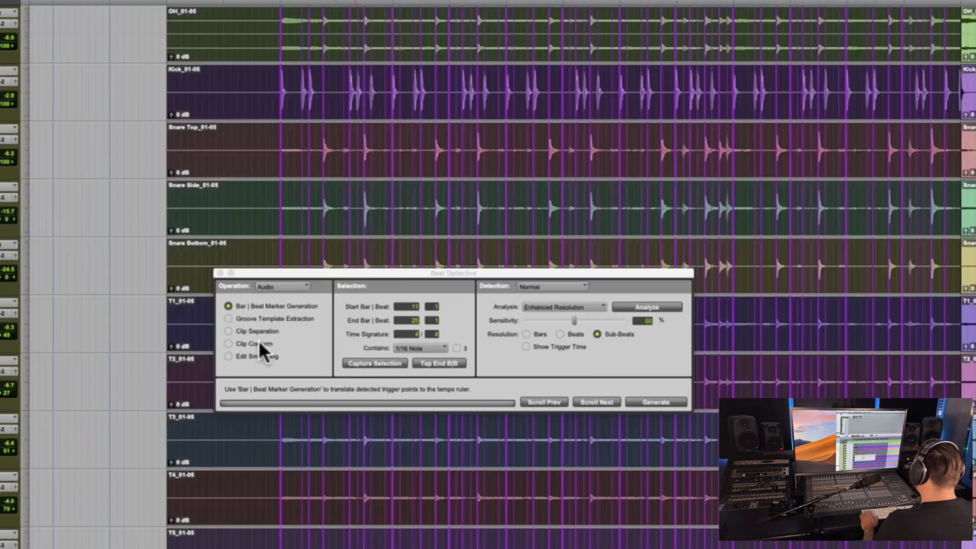
left_click(312, 352)
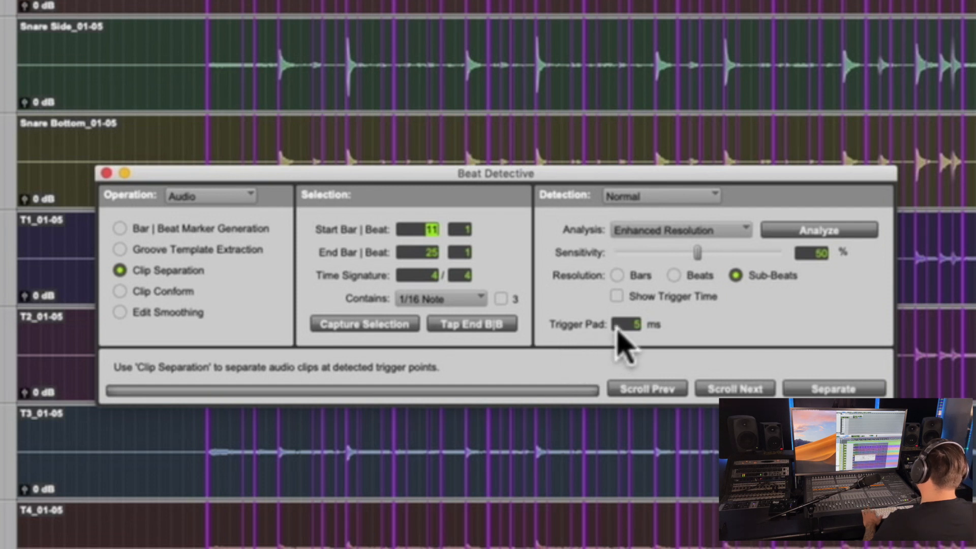
left_click(636, 325)
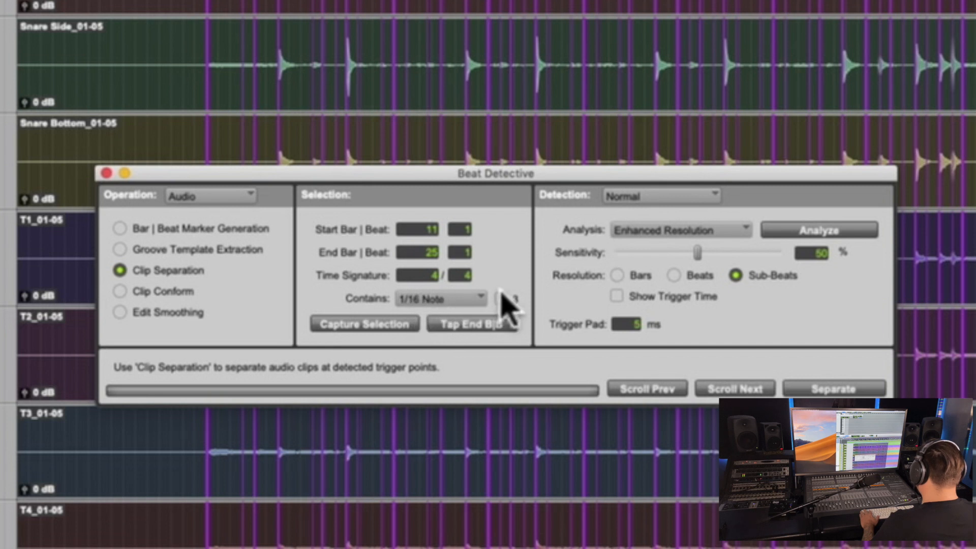
left_click(847, 389)
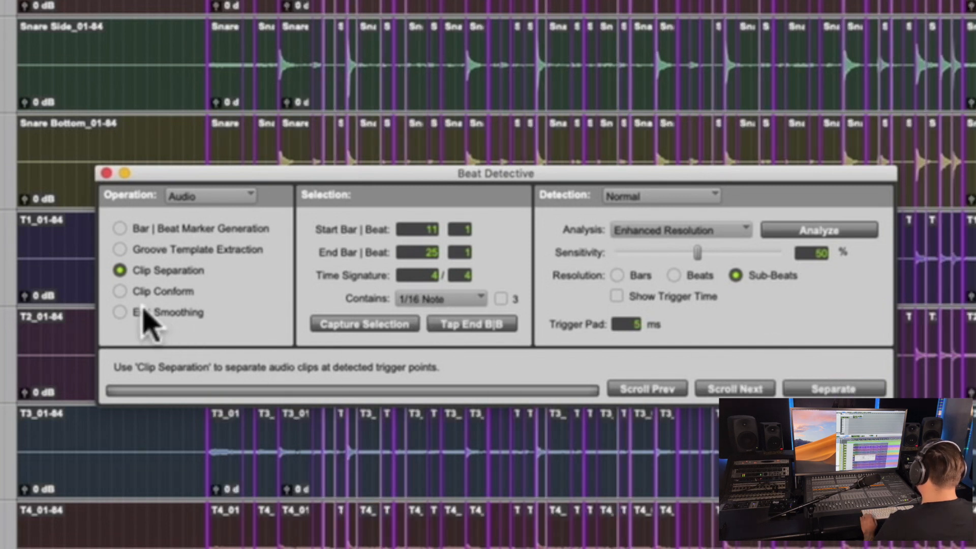
- Conform the separated intro clips to the grid at 100% strength and smooth the edits with Fill Gaps
left_click(157, 291)
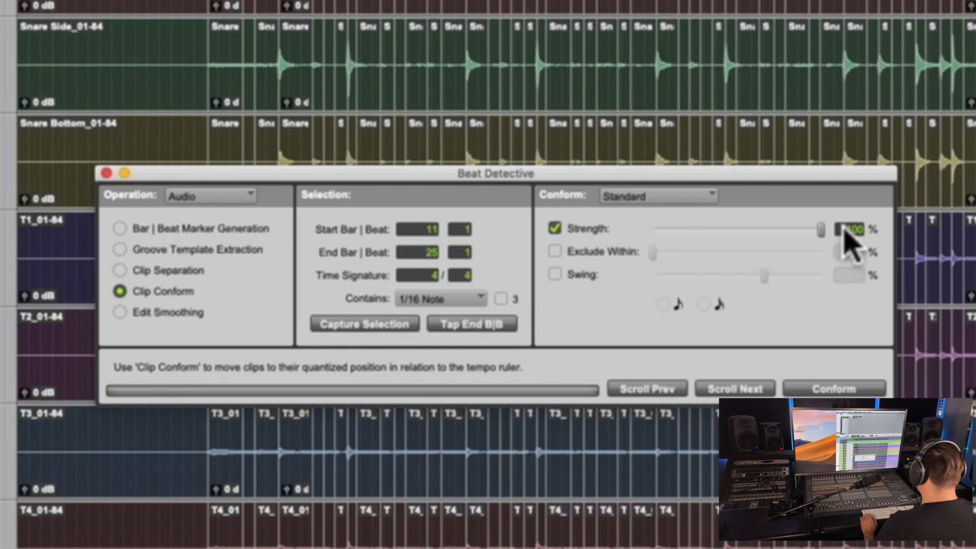
left_click(555, 229)
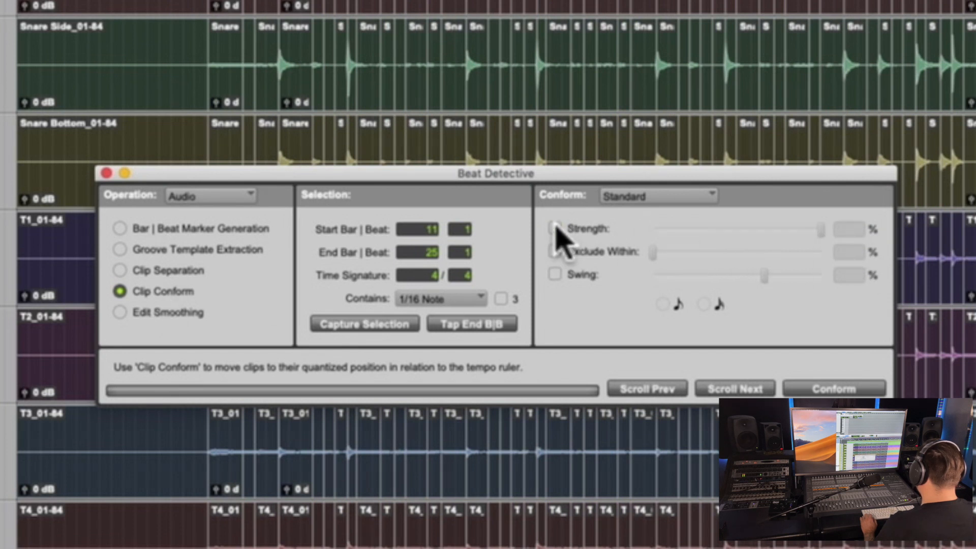
left_click_drag(821, 230, 841, 229)
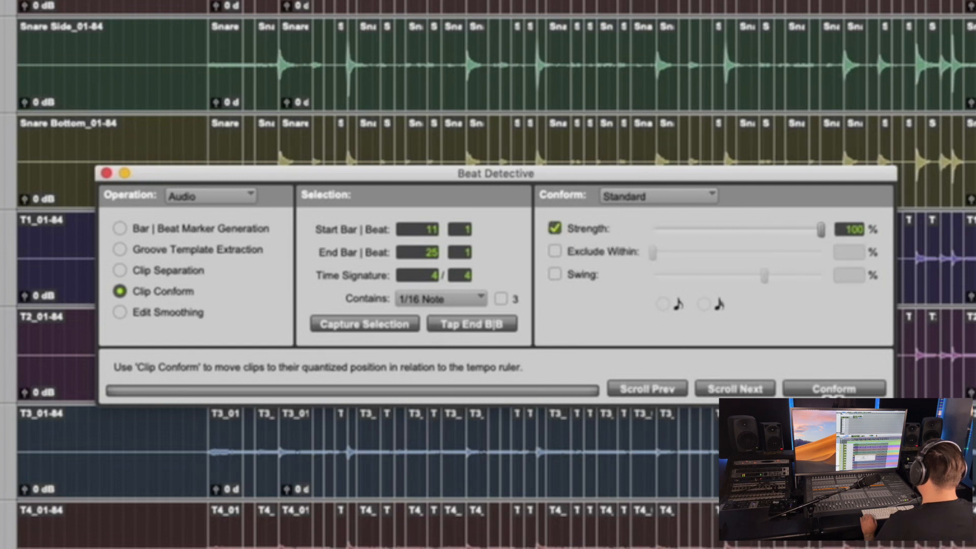
left_click(848, 389)
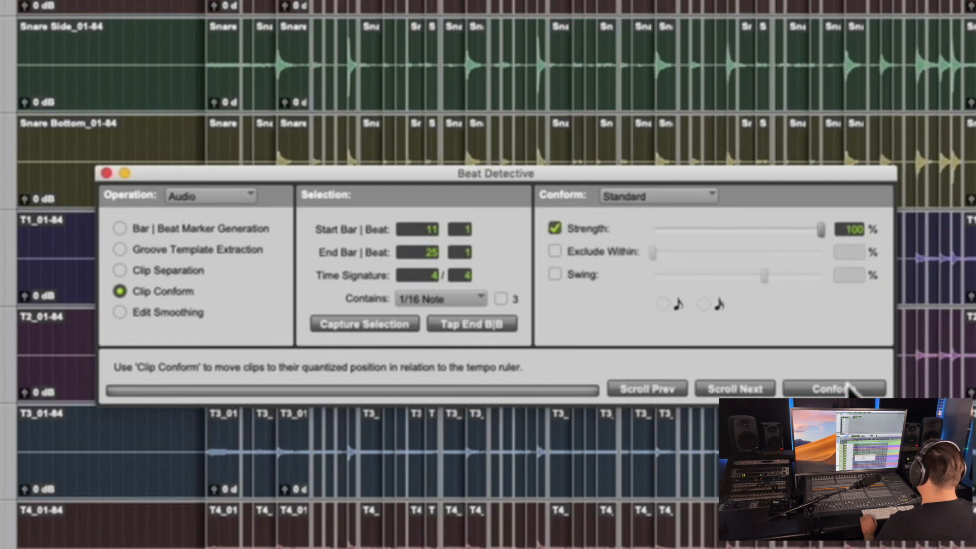
left_click(168, 314)
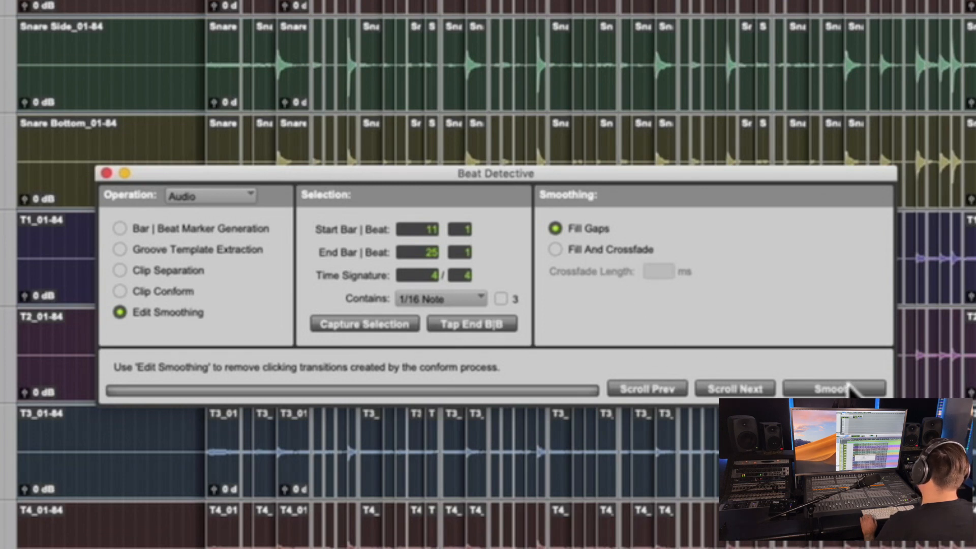
left_click(848, 388)
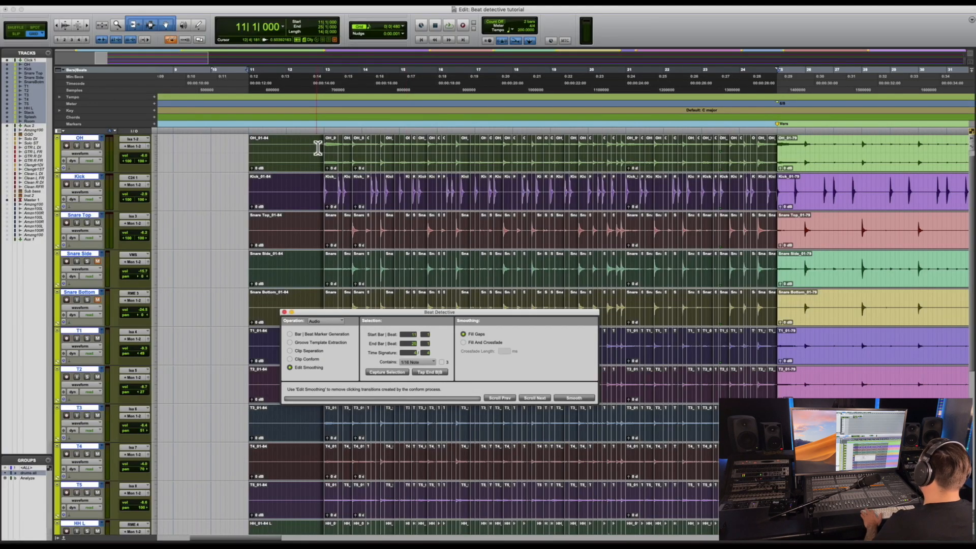
- Close Beat Detective and play the quantized intro from 12|4|000 to check the edits up to the Vers marker
left_click(318, 148)
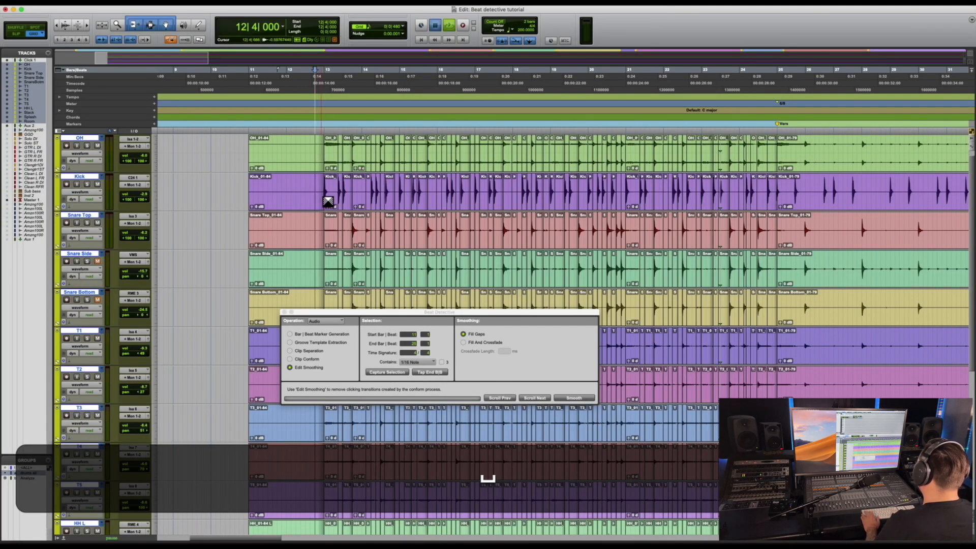
key("space")
left_click(285, 312)
scroll(555, 265, "up", 2)
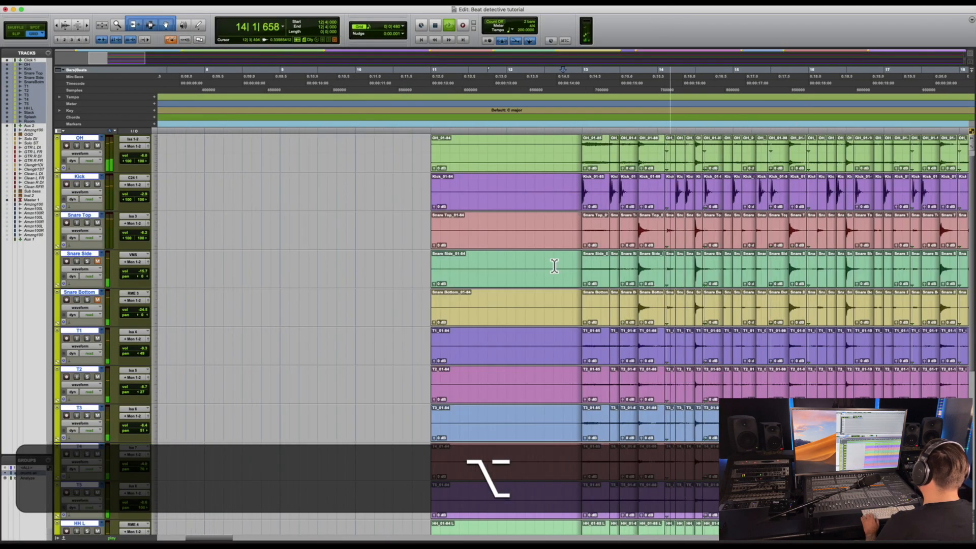
scroll(555, 265, "right", 8)
scroll(555, 264, "right", 5)
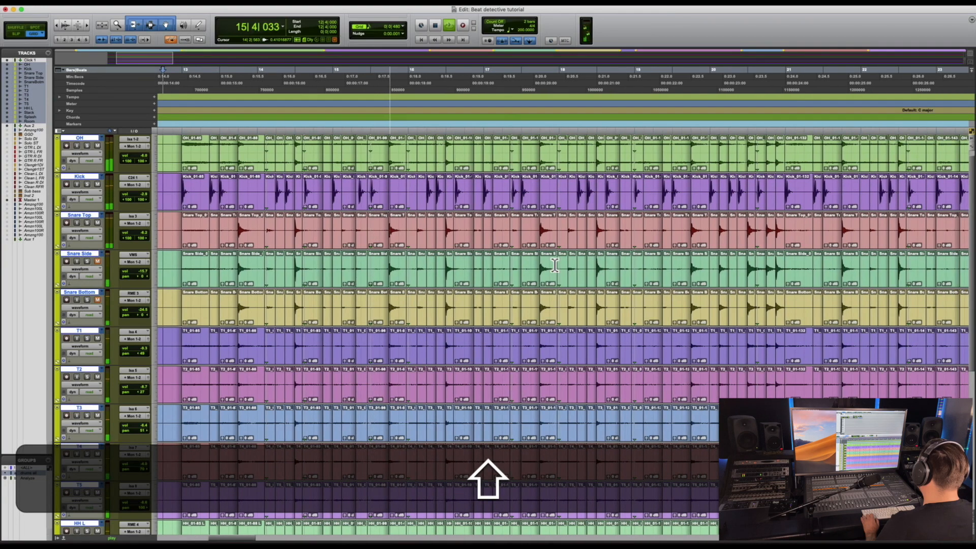
scroll(556, 265, "right", 8)
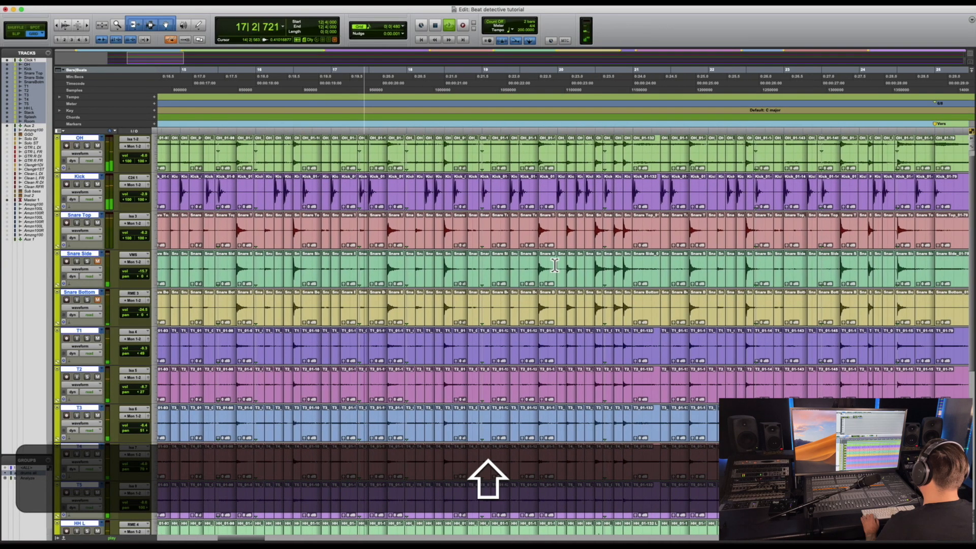
scroll(556, 265, "right", 1)
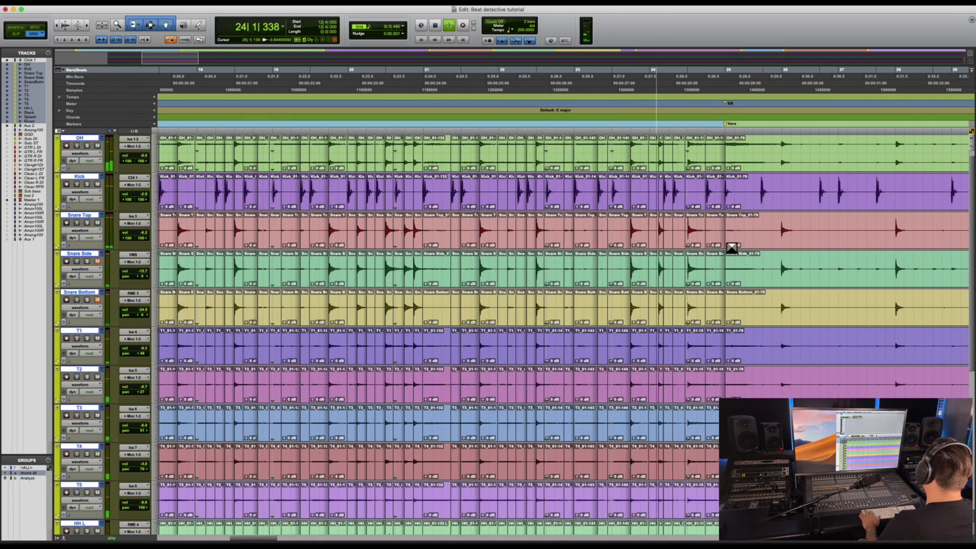
key("space")
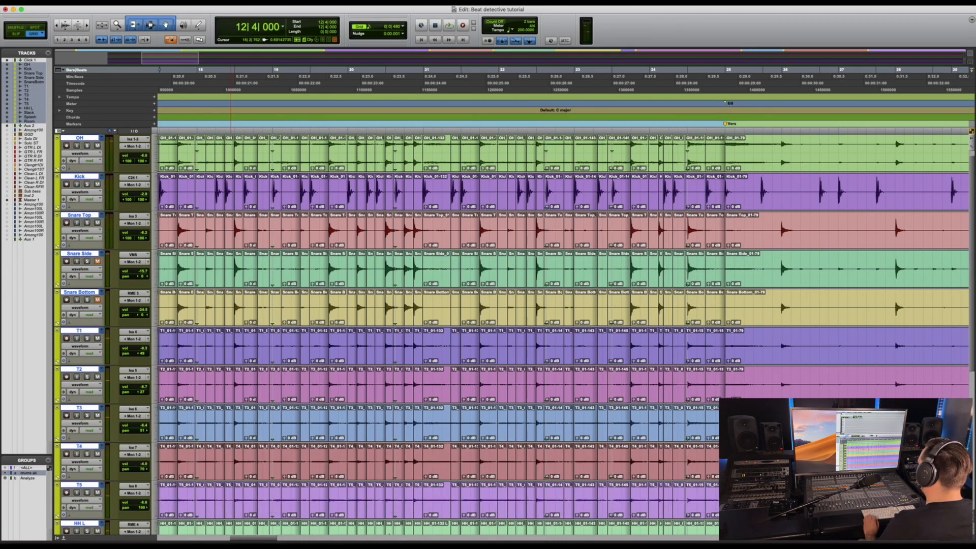
- Replace the quantized drums from 20|3|000 to bar 25 with the unedited section separated out of the backup playlists
left_click(102, 139, "ctrl+super")
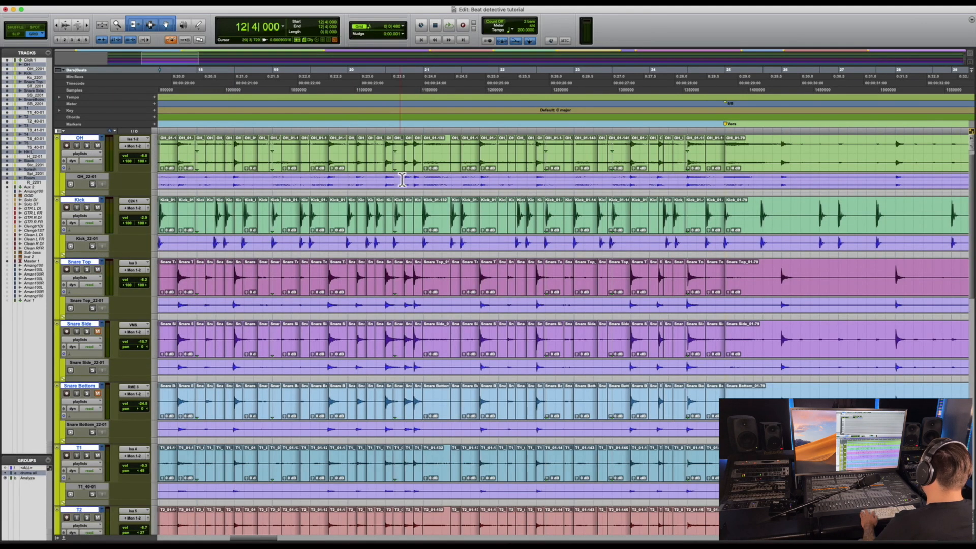
left_click(384, 182)
key("super+e")
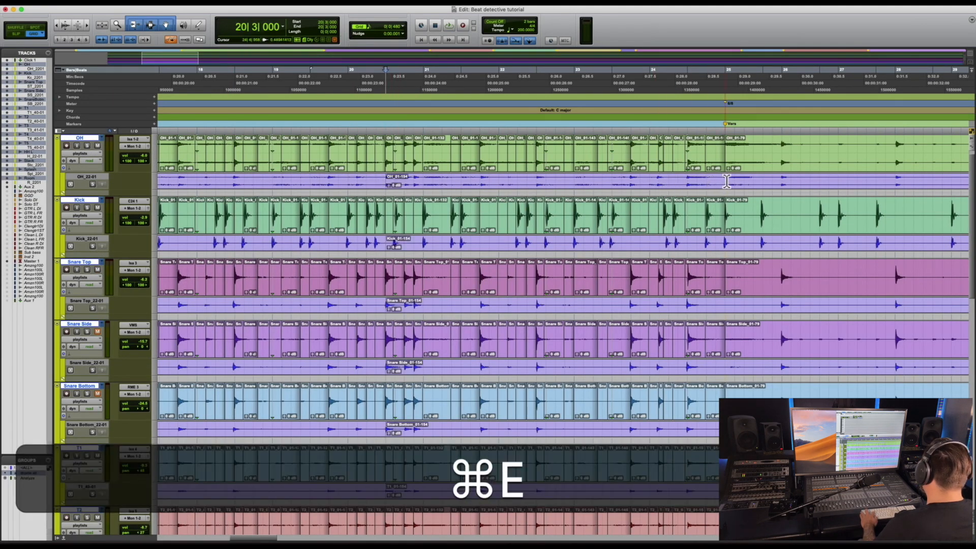
left_click(727, 182, "shift")
key("super+e")
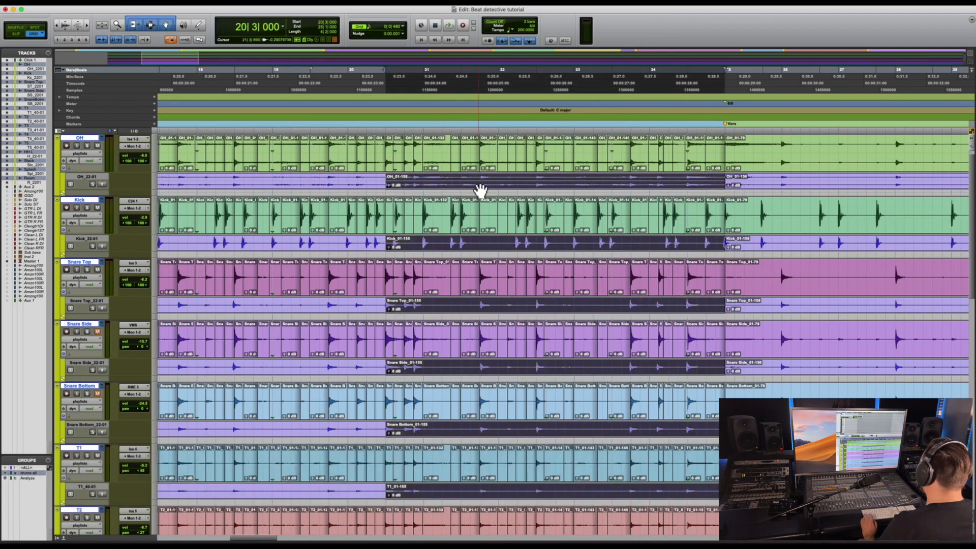
left_click_drag(480, 187, 480, 159)
left_click(103, 139, "ctrl+super")
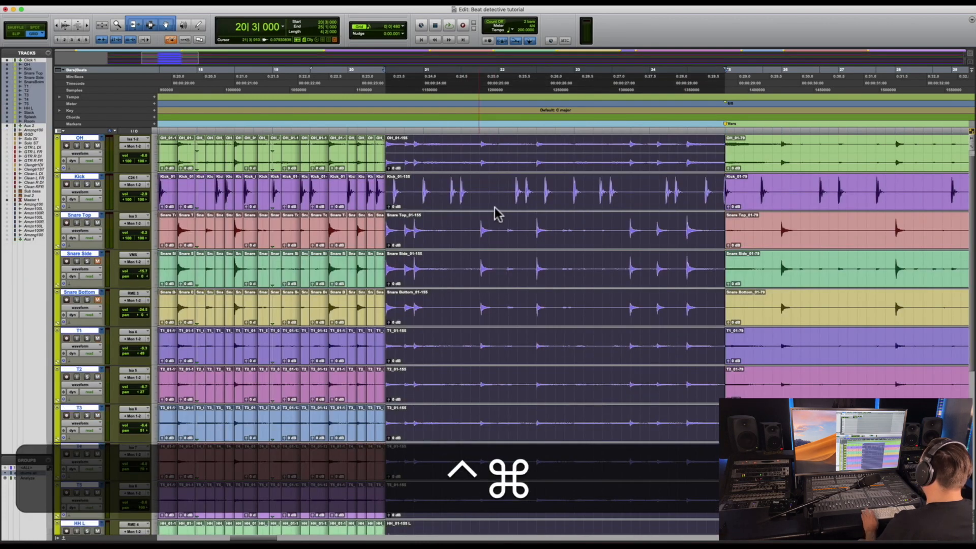
scroll(438, 207, "up", 4)
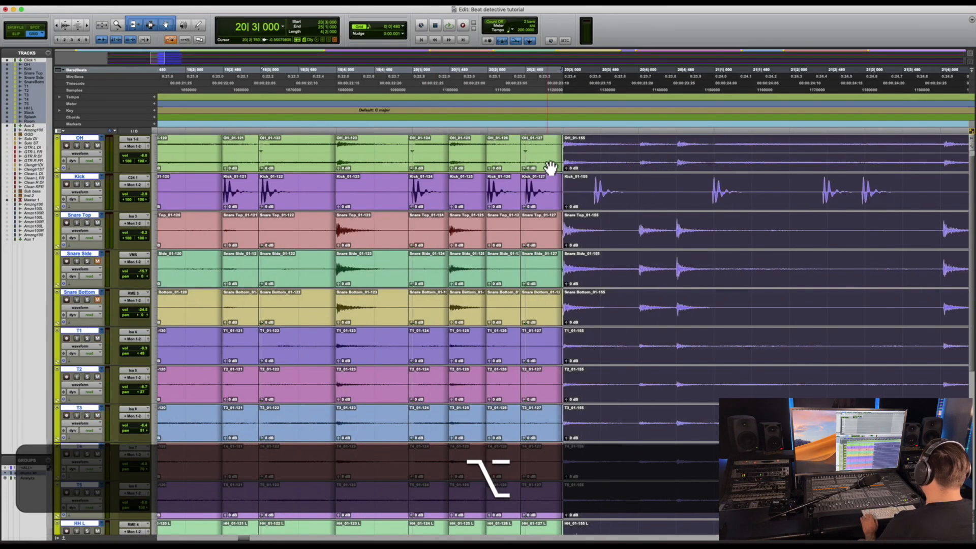
- Separate the unedited drums at the first hit after 20|3|000, place the pieces at 20|3|000 and 20|3|480, and close the gap between them
mouse_move(568, 156)
left_mouse_down()
mouse_move(553, 157)
mouse_move(565, 168)
left_mouse_up()
key("super+Tab")
key("super+e")
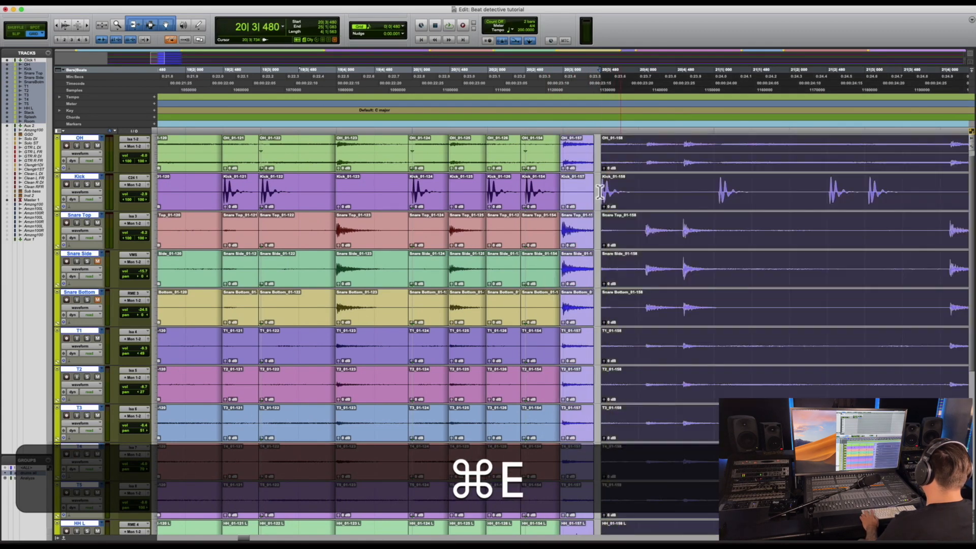
left_click_drag(600, 199, 595, 203)
scroll(601, 215, "right", 1)
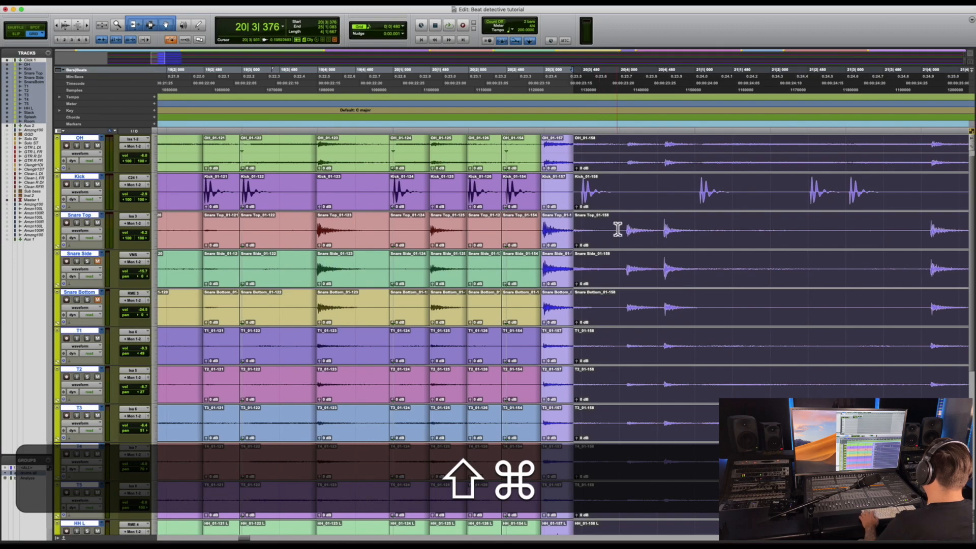
- Separate the remaining unedited drums at each following hit up to bar 25 and align the pieces to the grid without gaps
left_click(618, 229)
key("Tab")
key("super+e")
scroll(622, 244, "right", 5)
key("super+e")
key("super+e")
scroll(564, 194, "right", 5)
left_click(554, 190)
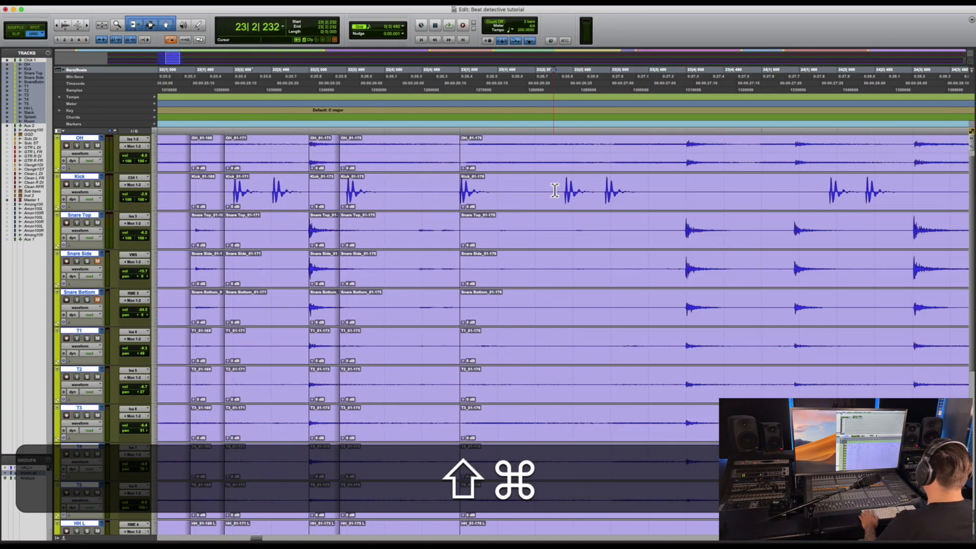
key("super+e")
scroll(597, 196, "right", 5)
key("super+e")
scroll(719, 195, "right", 5)
key("super+e")
- Play the edited intro from around 12|4 and inspect the kick clip starting at 15|2|802
key("space")
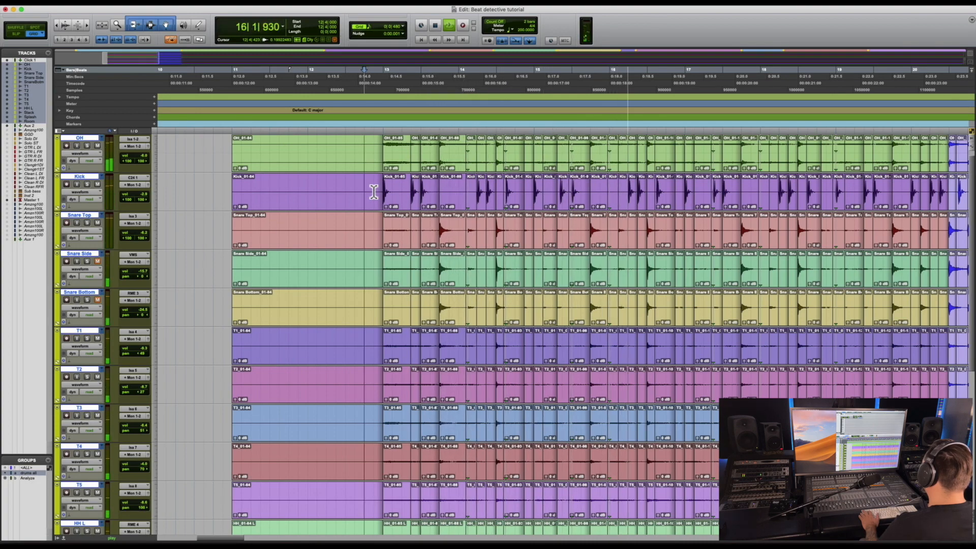
key("space")
left_click(579, 207)
scroll(578, 207, "up", 5)
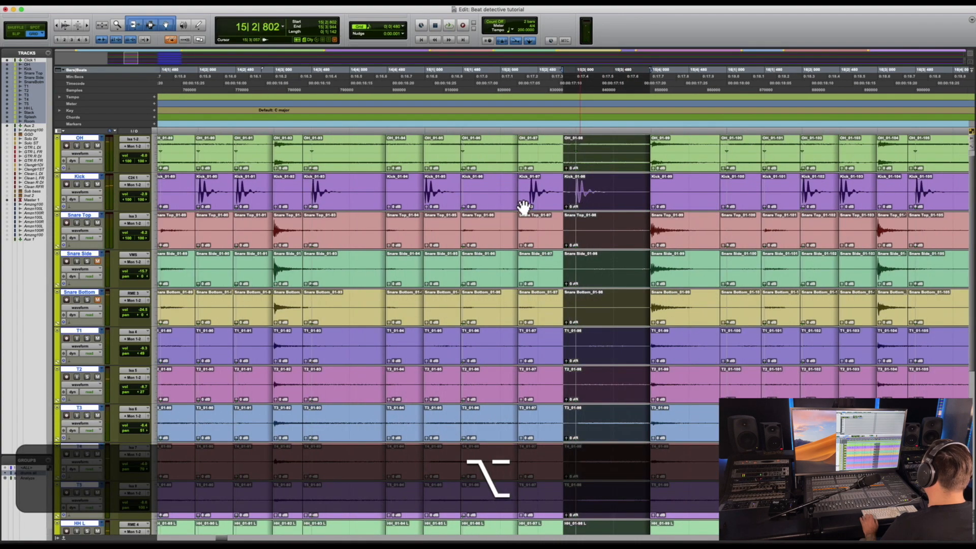
left_click(334, 186)
key("space")
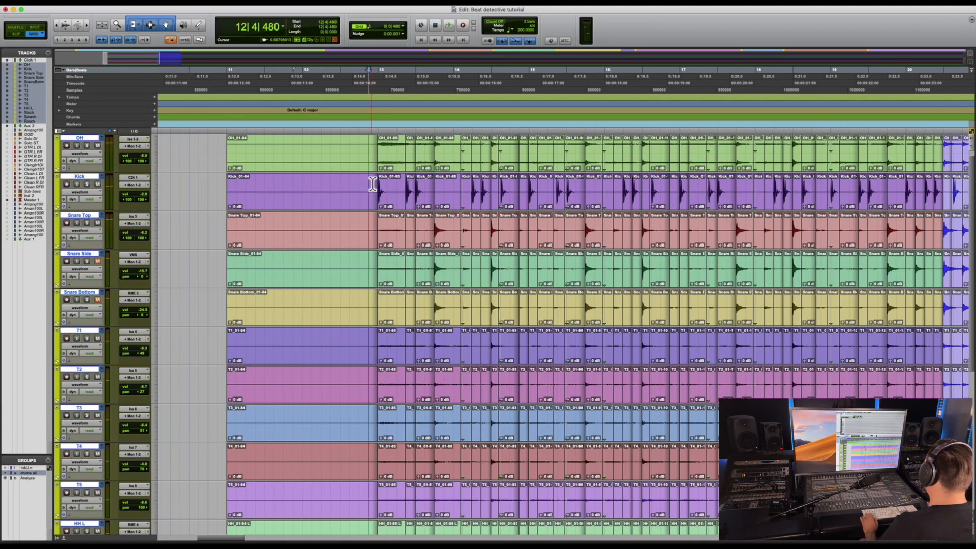
- Select the Vers drum clips from bar 25 to bar 61 with the Analyze group and open Beat Detective
scroll(373, 184, "right", 3)
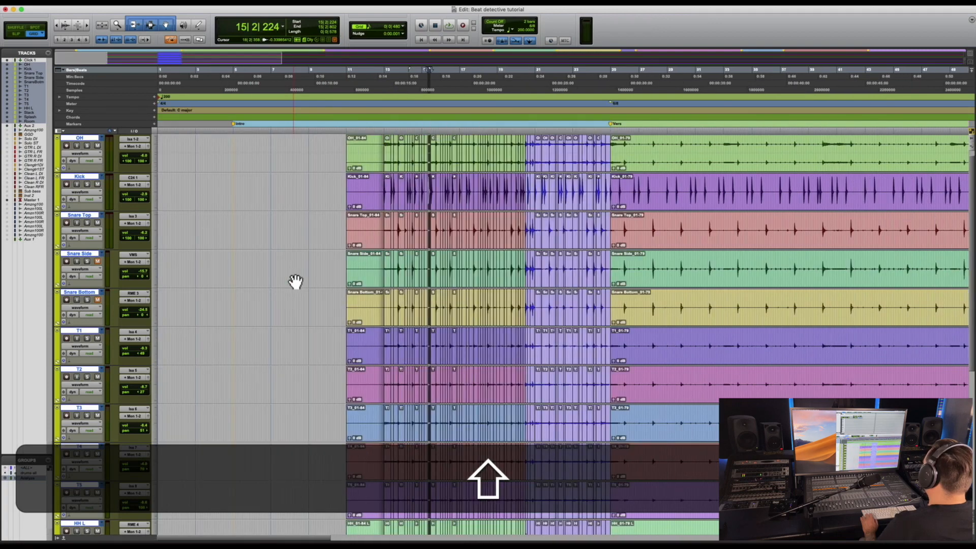
scroll(296, 282, "right", 10)
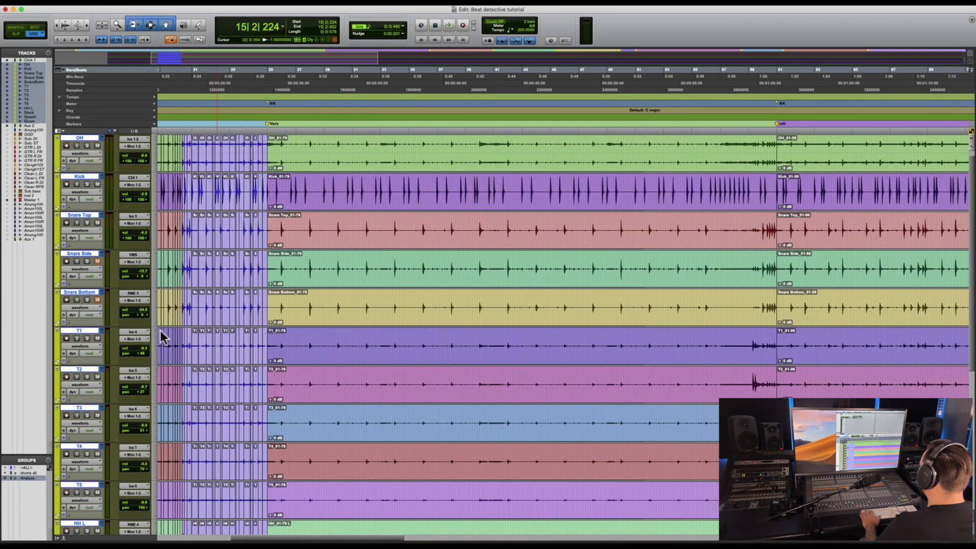
left_click(440, 210)
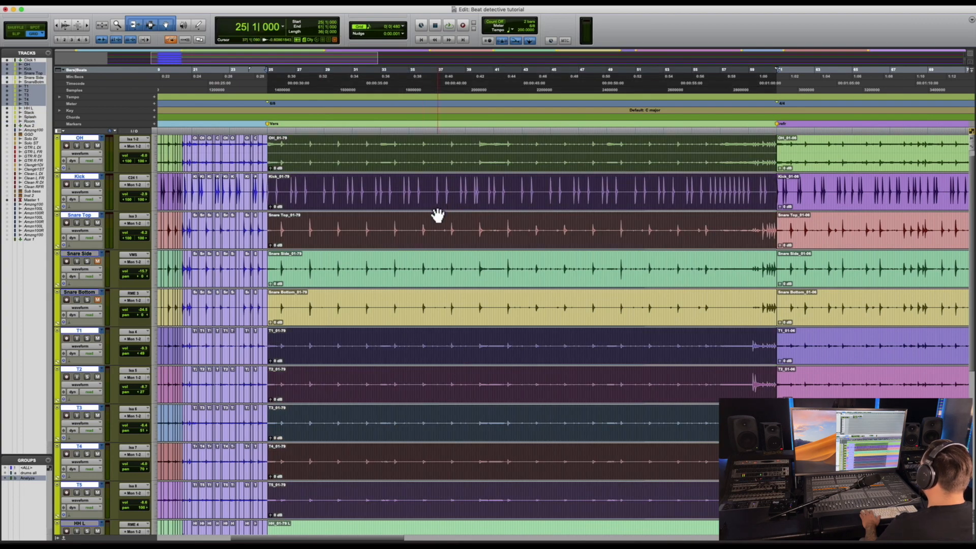
key("super+8")
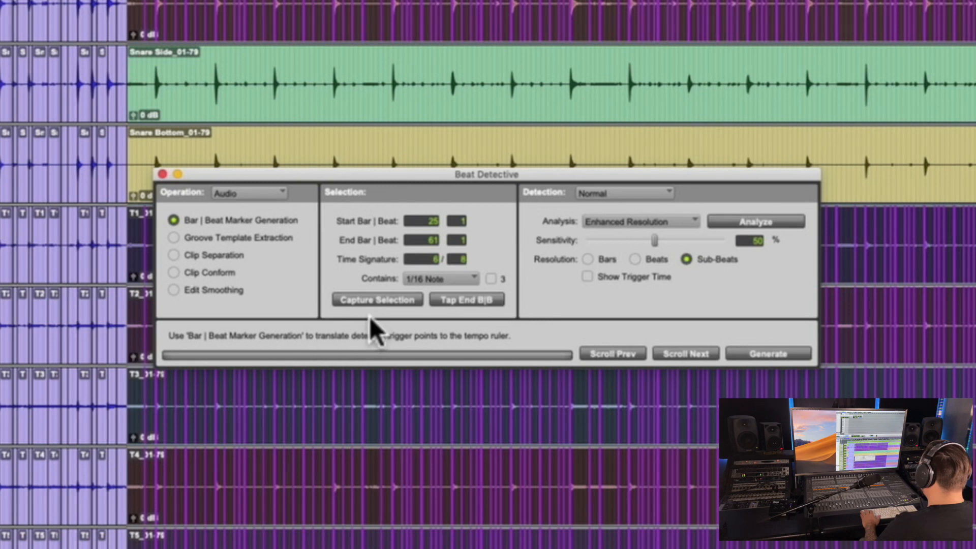
- Set Beat Detective's time signature to 6/8, capture the selection from 25|1 to 61|1 and analyze it with Enhanced Resolution
left_click(436, 258)
type("6")
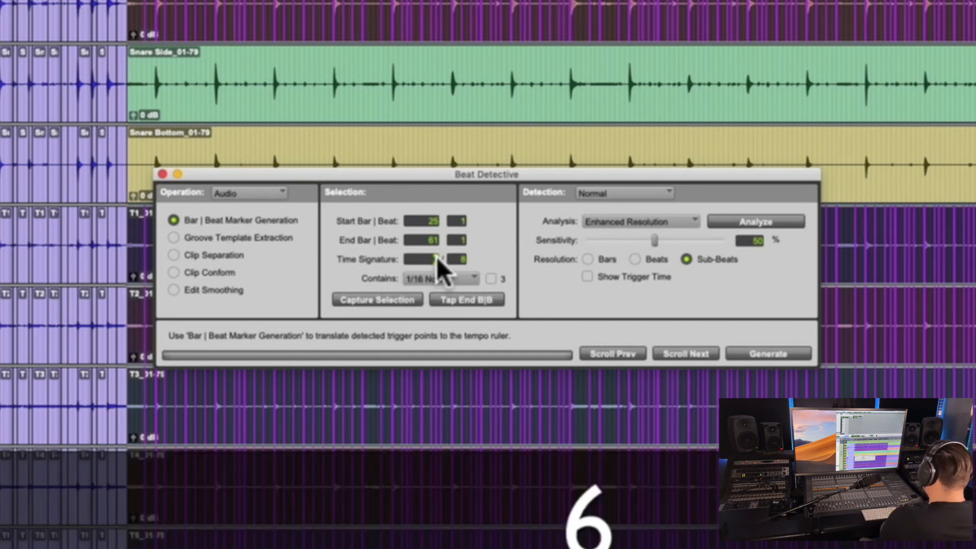
left_click(460, 258)
type("8")
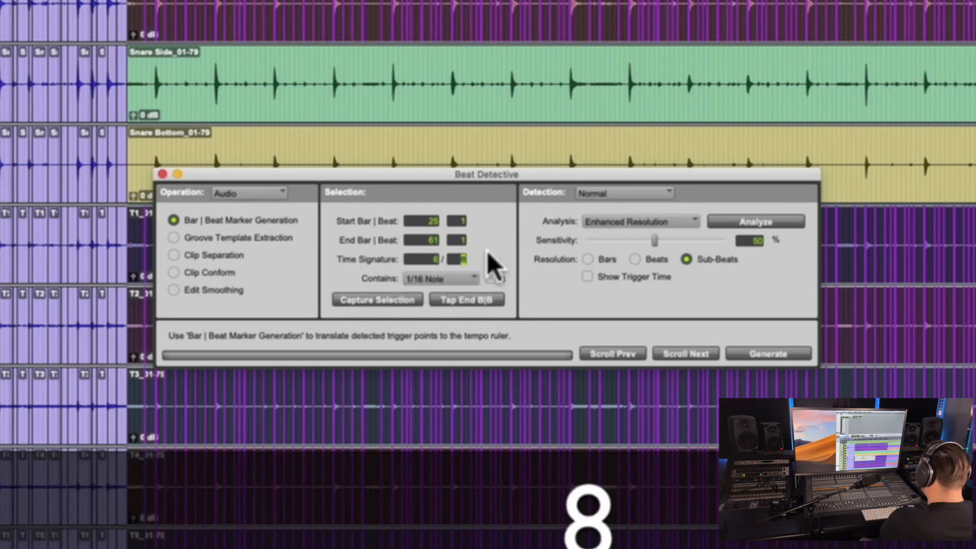
key("Return")
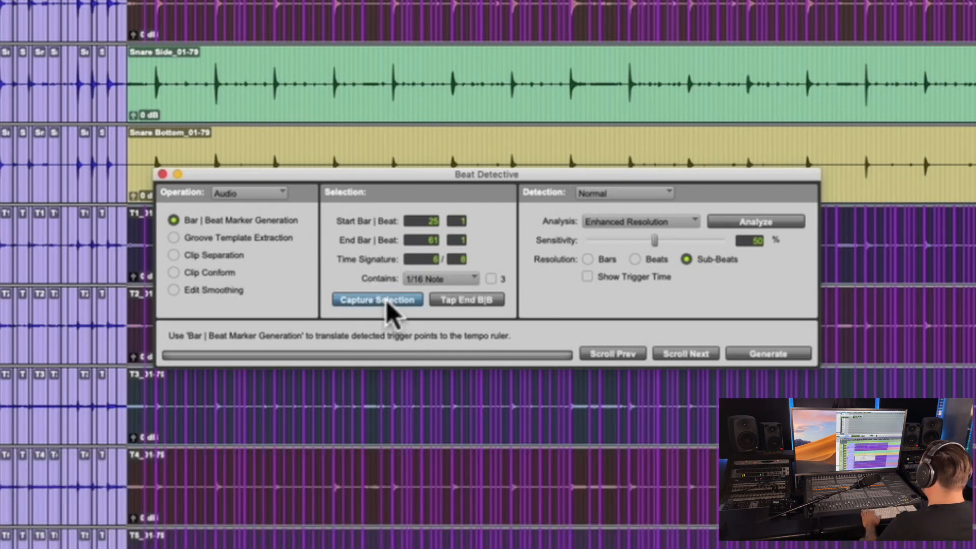
left_click(772, 222)
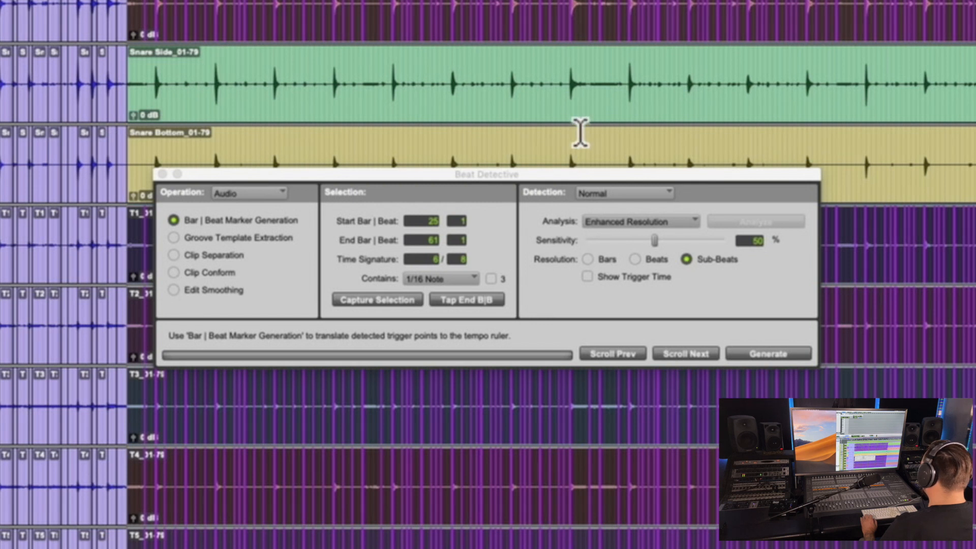
- Extend the edit to the drums all group and separate the Vers clips at the sub-beat triggers with a 5 ms trigger pad
left_click(569, 110)
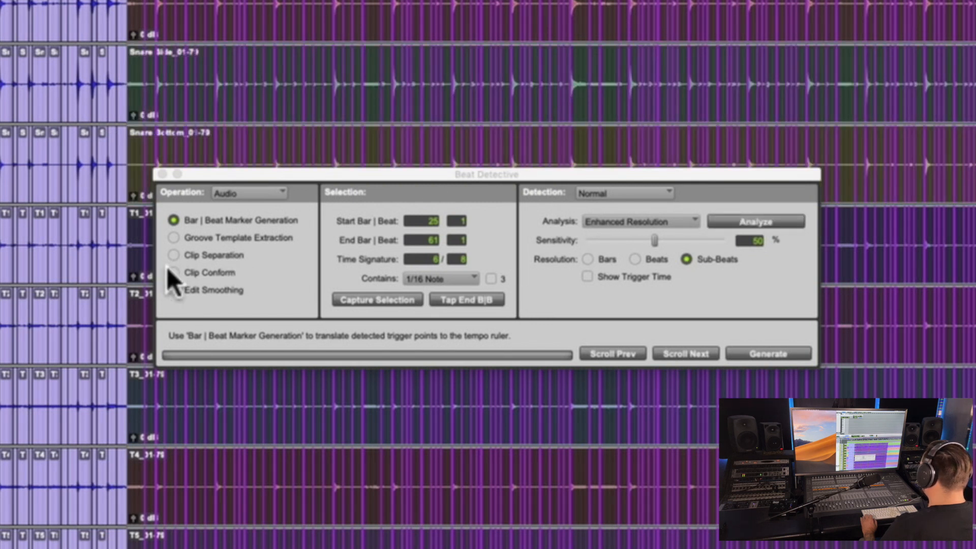
left_click(176, 255)
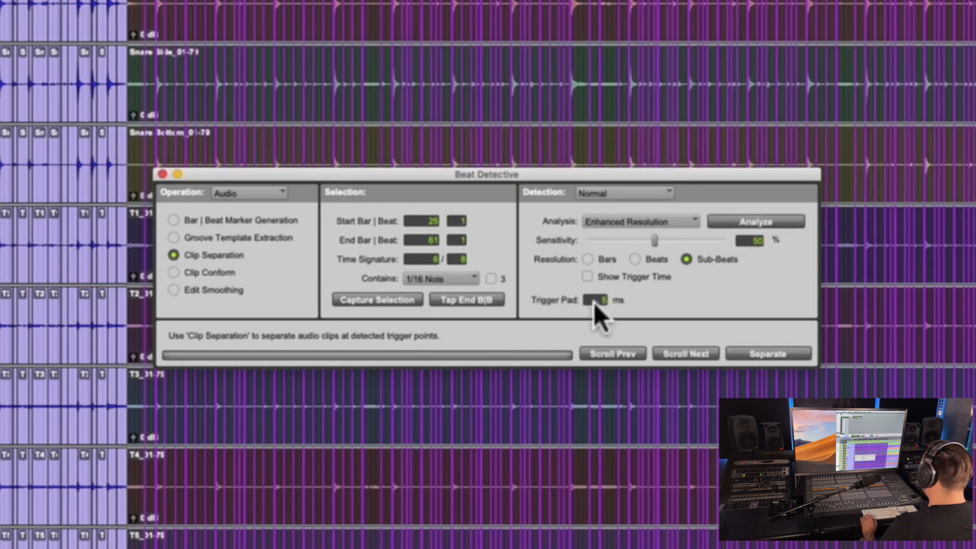
left_click(767, 353)
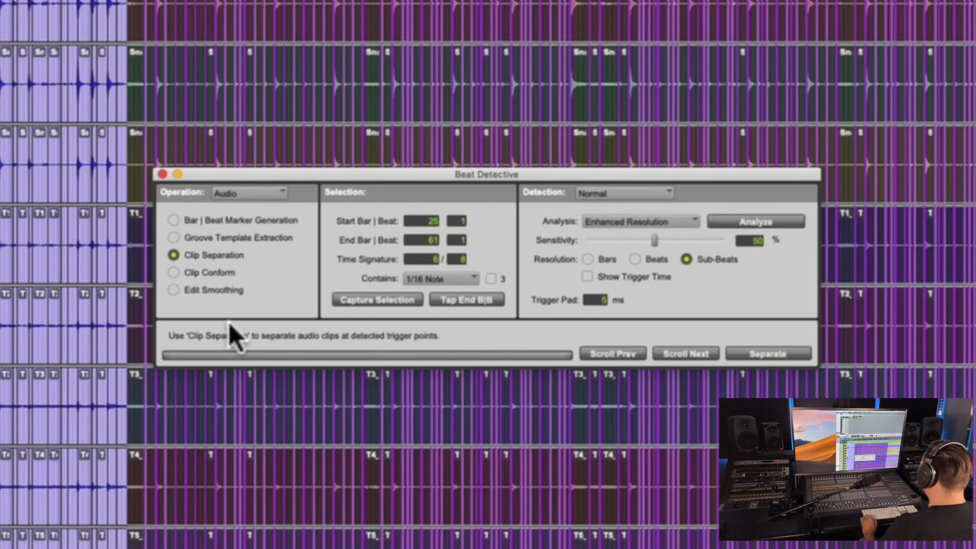
- Conform the separated Vers clips to the grid at 100% strength and smooth the edits with Fill Gaps
left_click(218, 273)
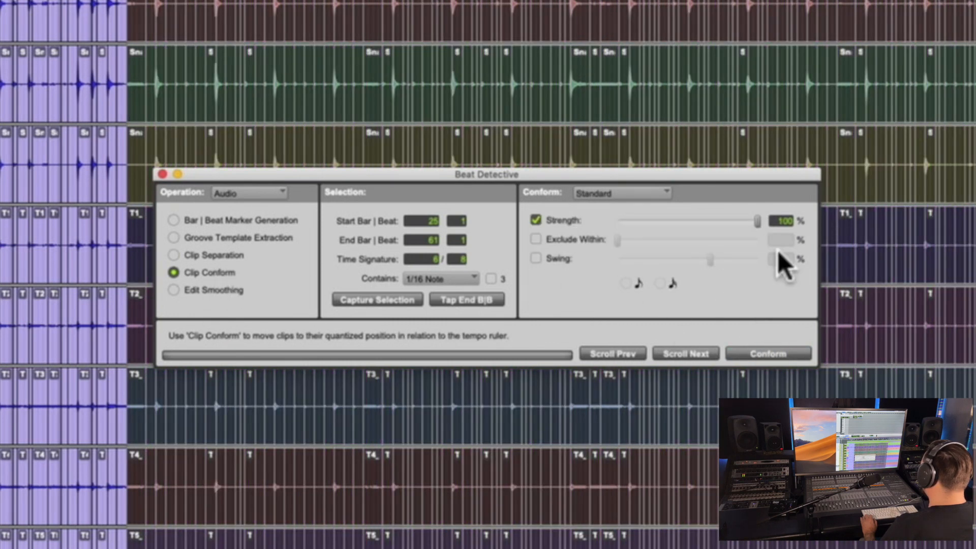
left_click(792, 355)
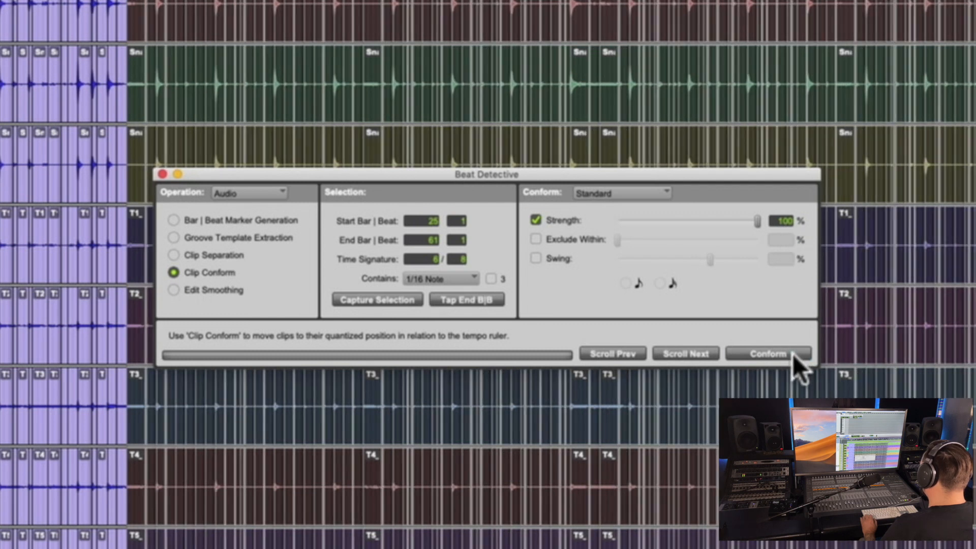
left_click(219, 290)
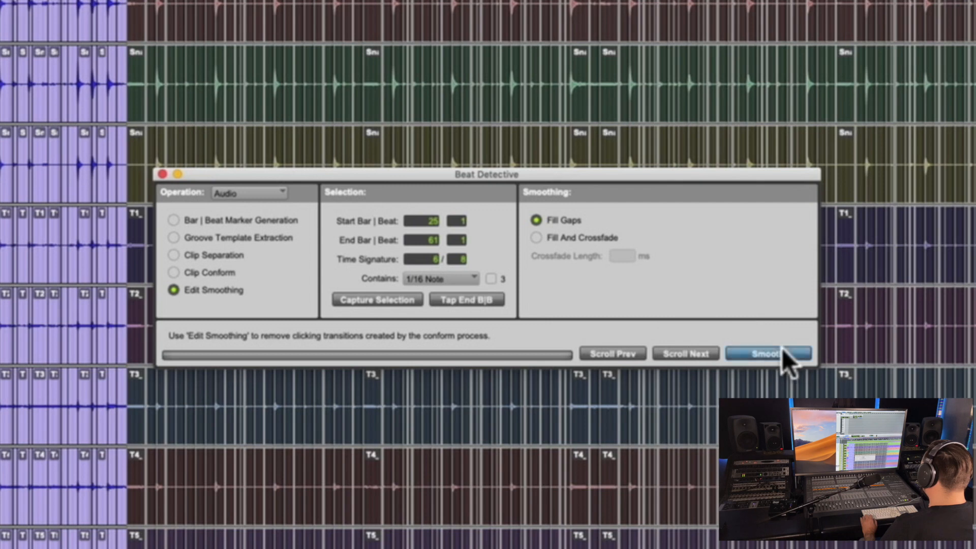
left_click(782, 350)
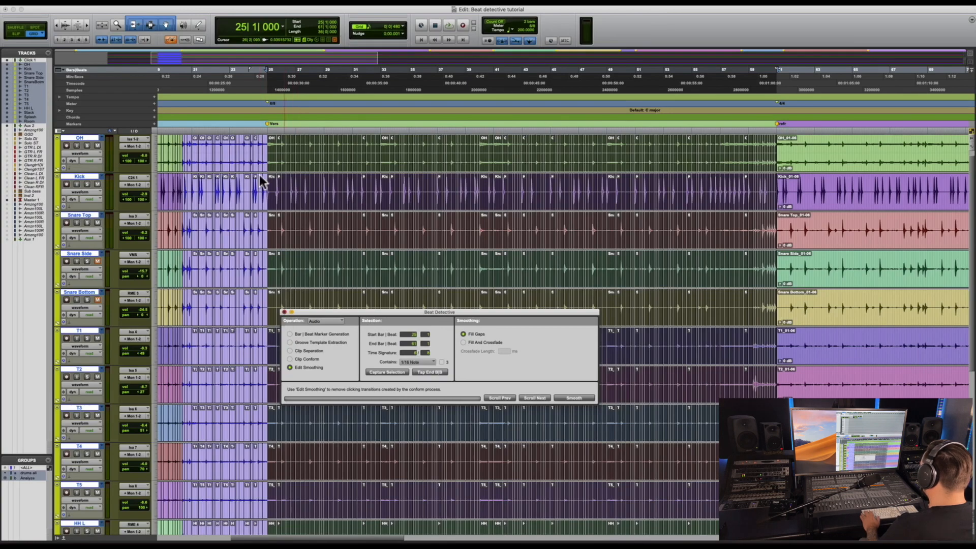
- Play back the quantized Vers drums from bar 24 through the fill before bar 61 to check the edits
key("super+8")
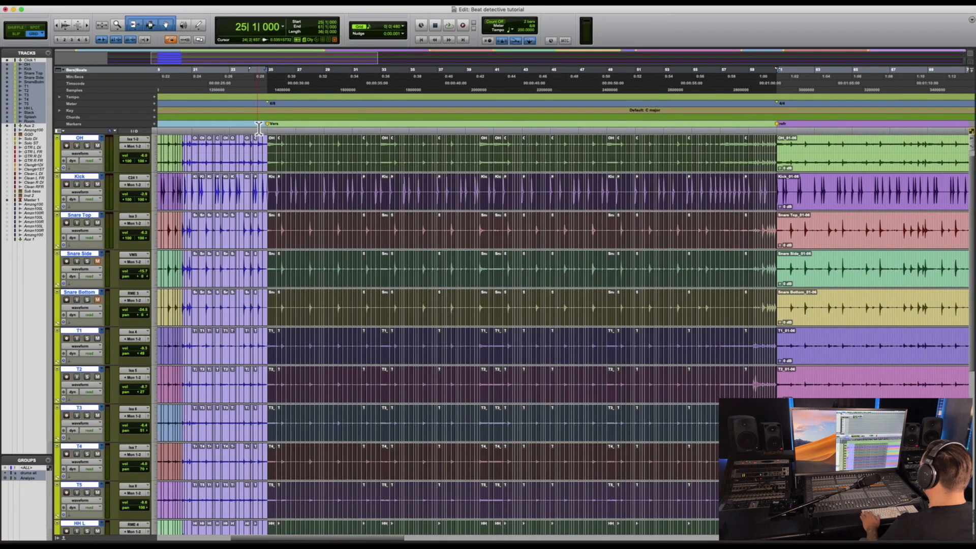
left_click(259, 135)
key("space")
scroll(528, 221, "up", 1)
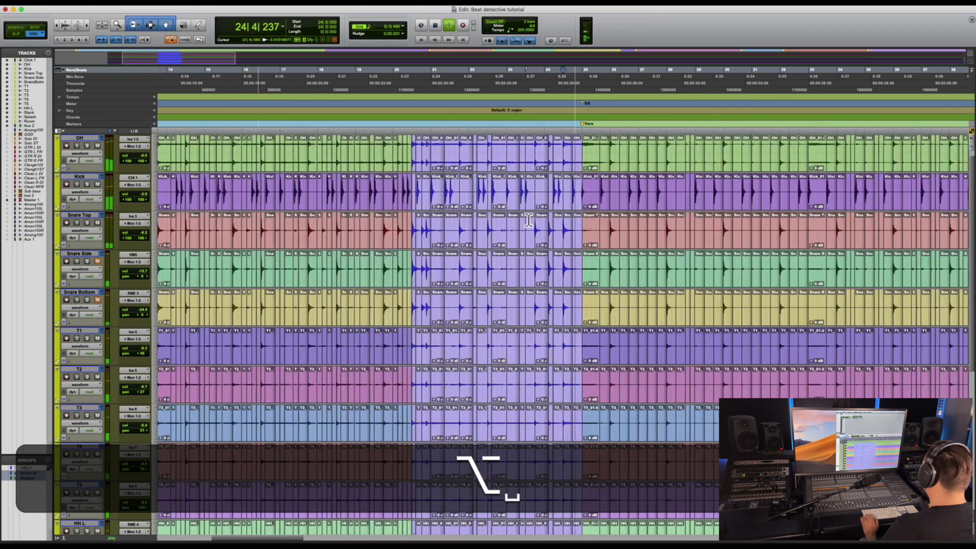
scroll(529, 221, "up", 1)
scroll(617, 243, "right", 6)
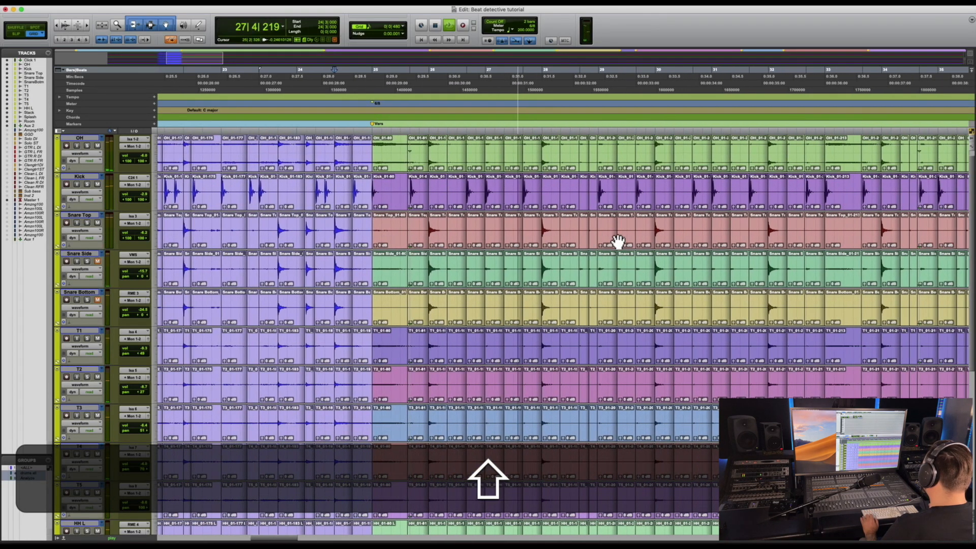
scroll(617, 242, "right", 6)
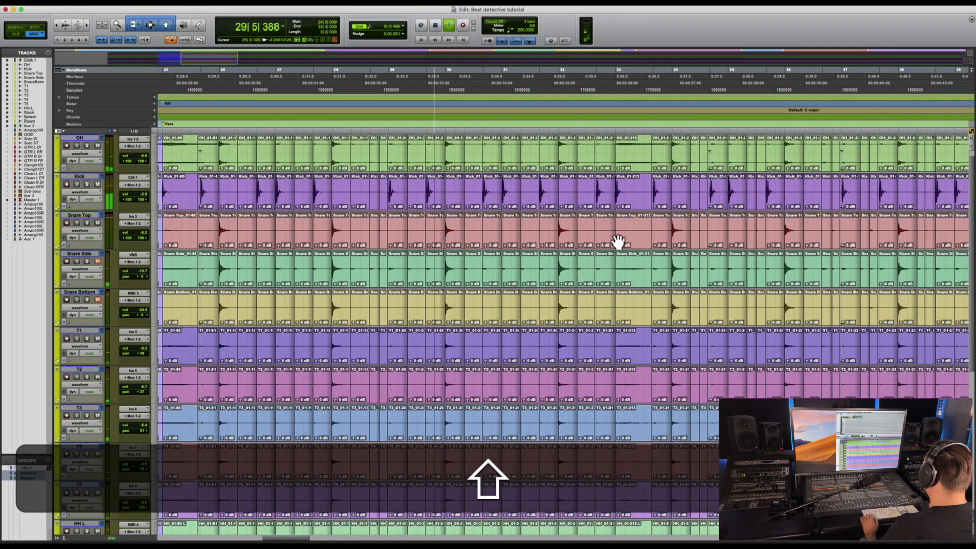
scroll(617, 242, "right", 6)
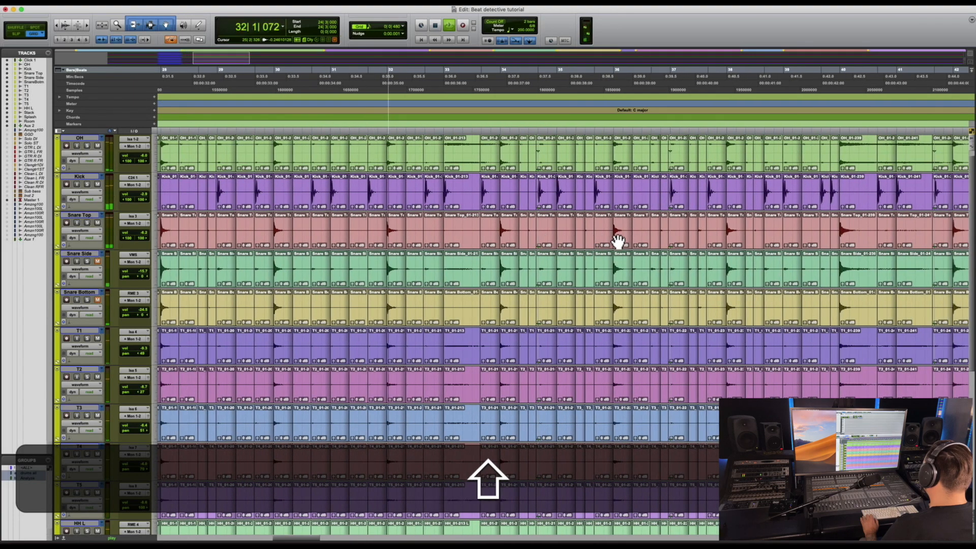
scroll(618, 242, "right", 6)
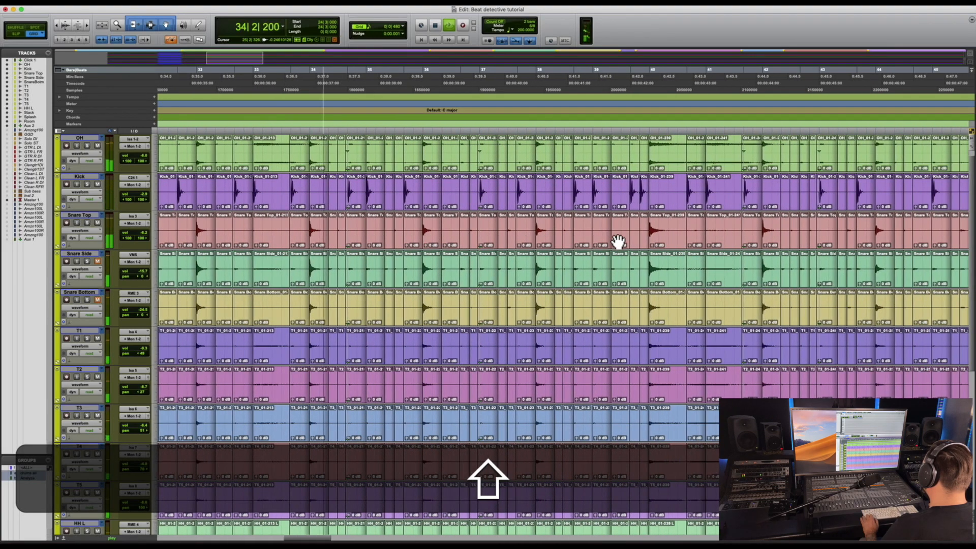
scroll(618, 242, "right", 3)
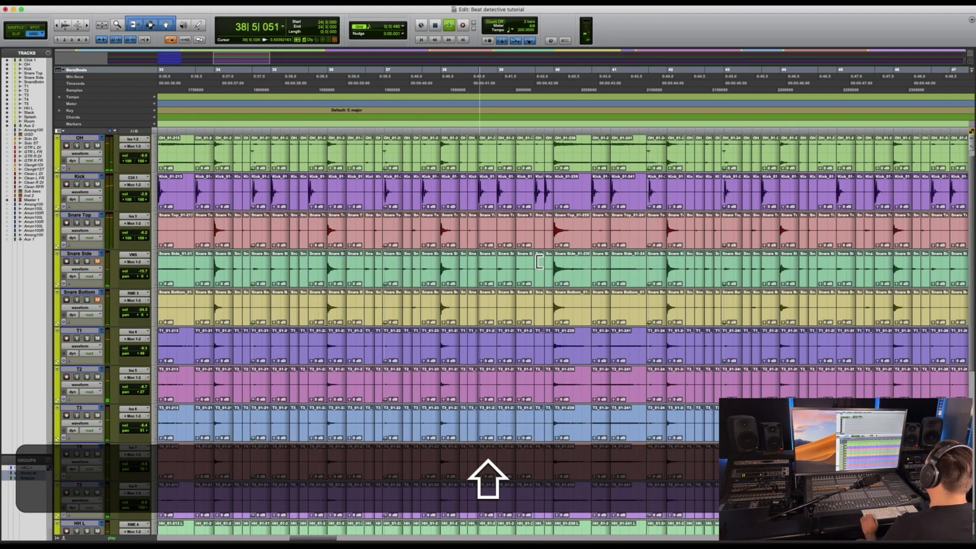
scroll(510, 275, "right", 8)
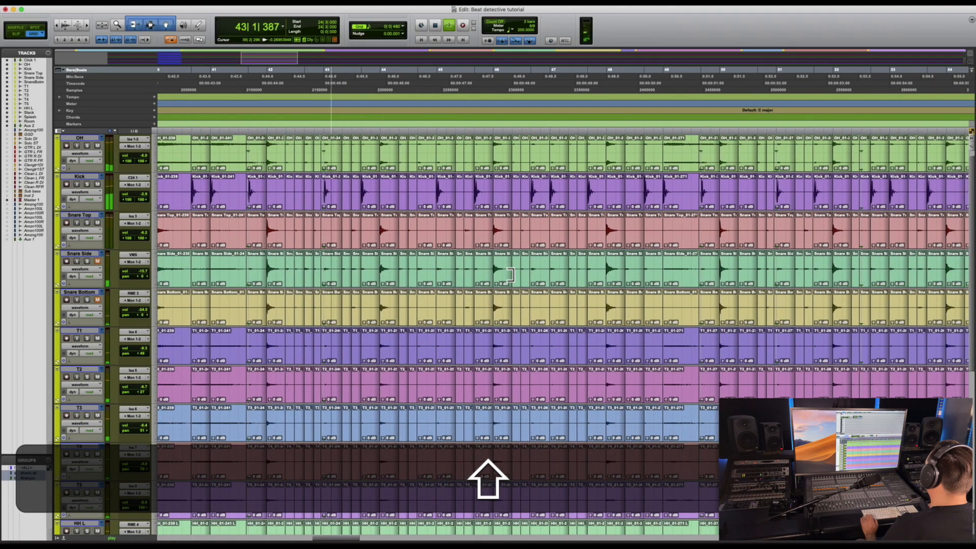
scroll(510, 275, "right", 6)
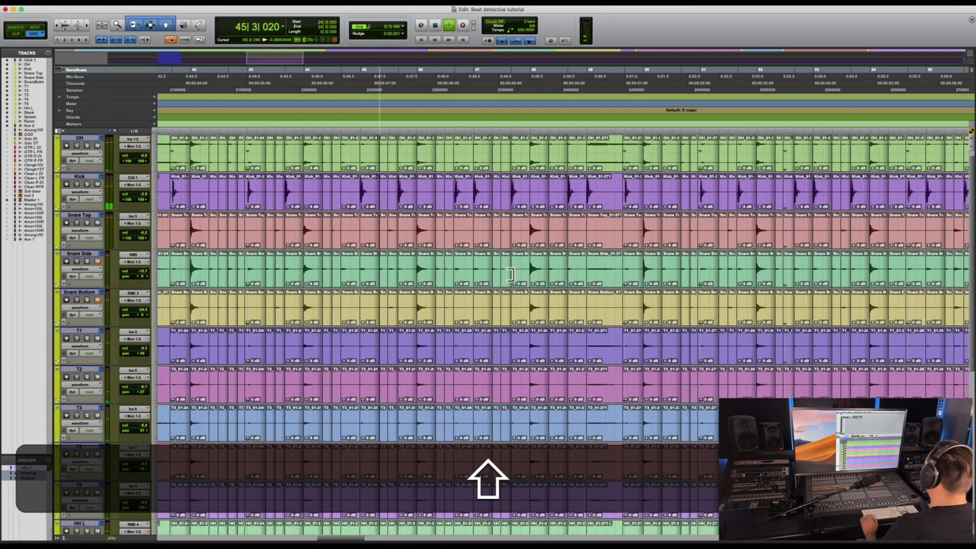
scroll(510, 274, "right", 5)
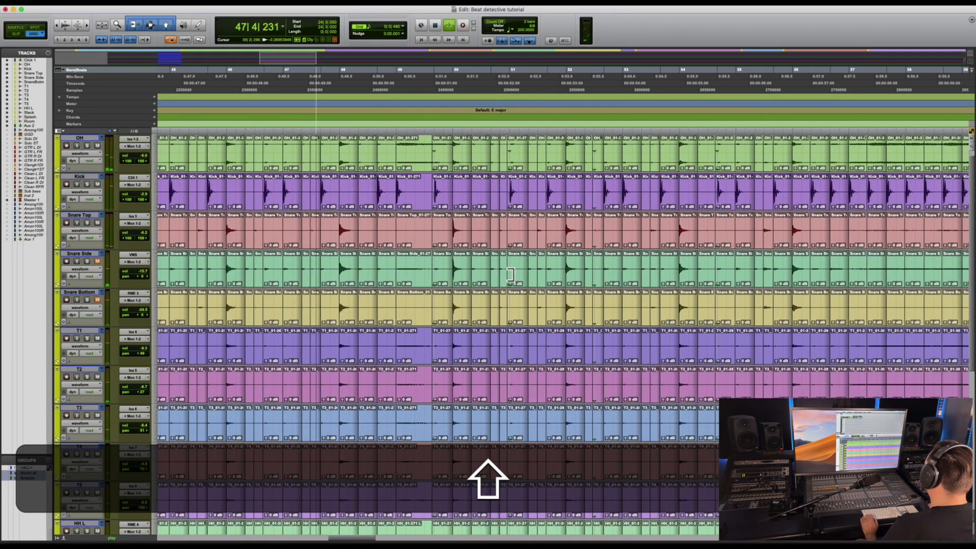
scroll(510, 275, "right", 2)
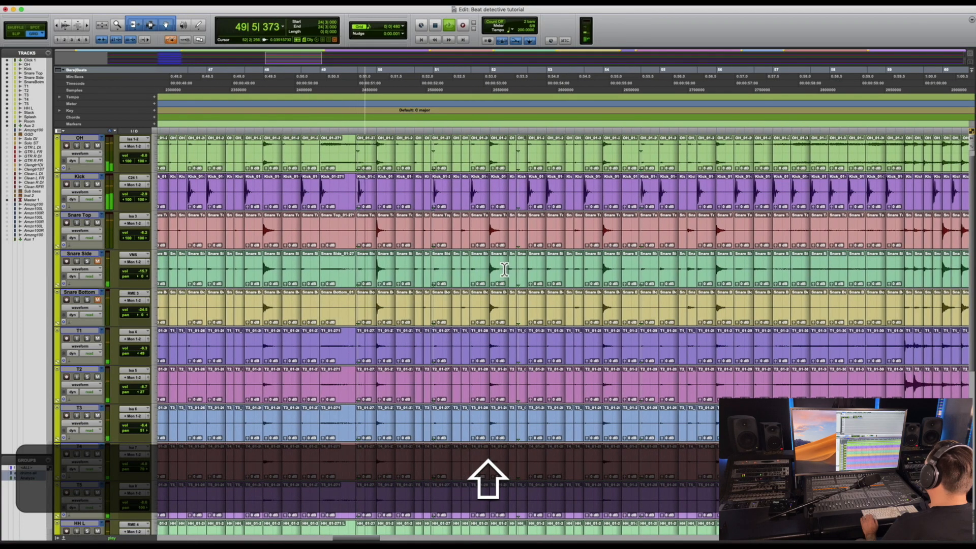
scroll(504, 269, "right", 2)
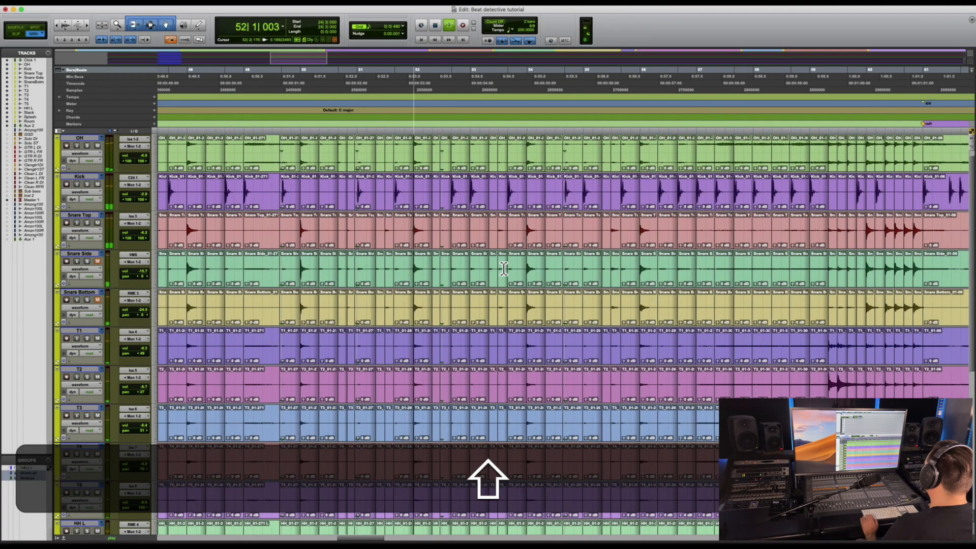
scroll(504, 269, "right", 4)
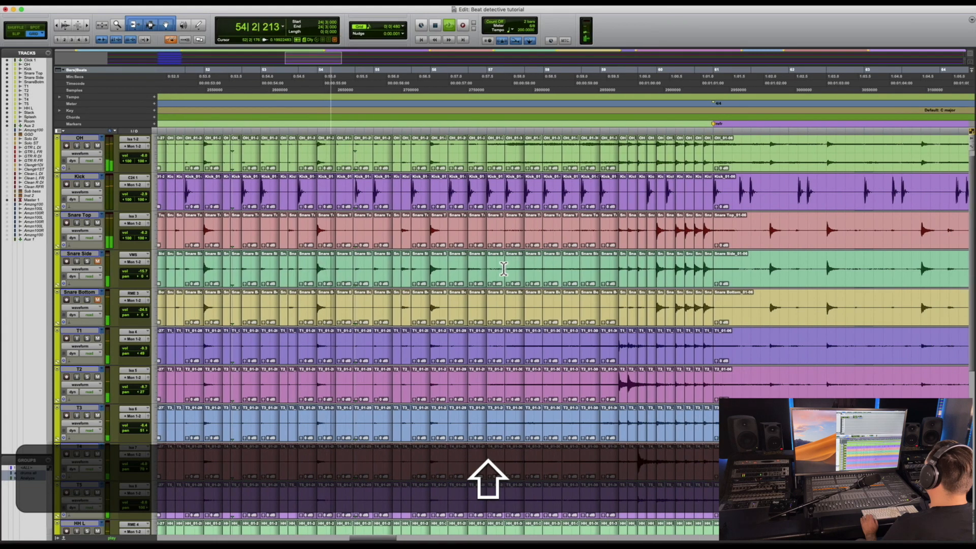
scroll(504, 268, "right", 1)
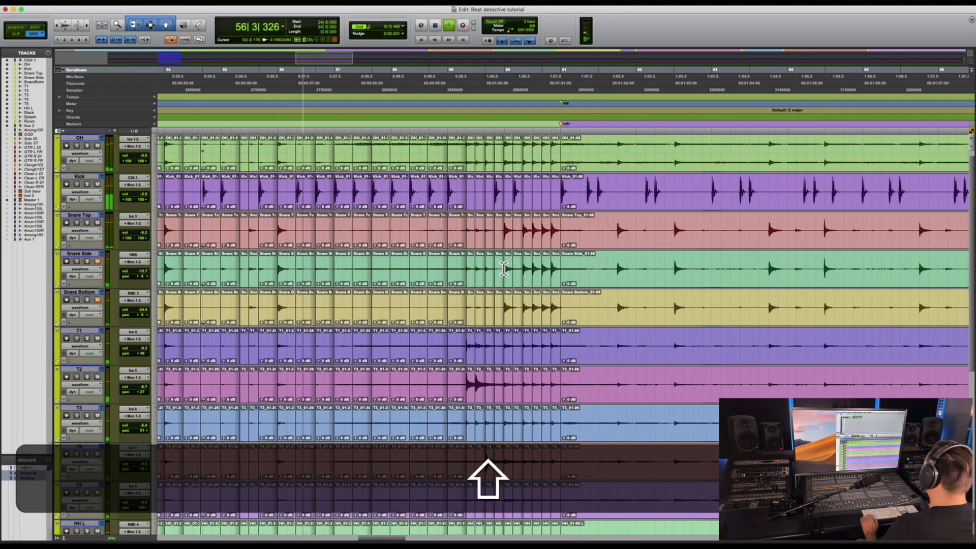
scroll(504, 269, "right", 1)
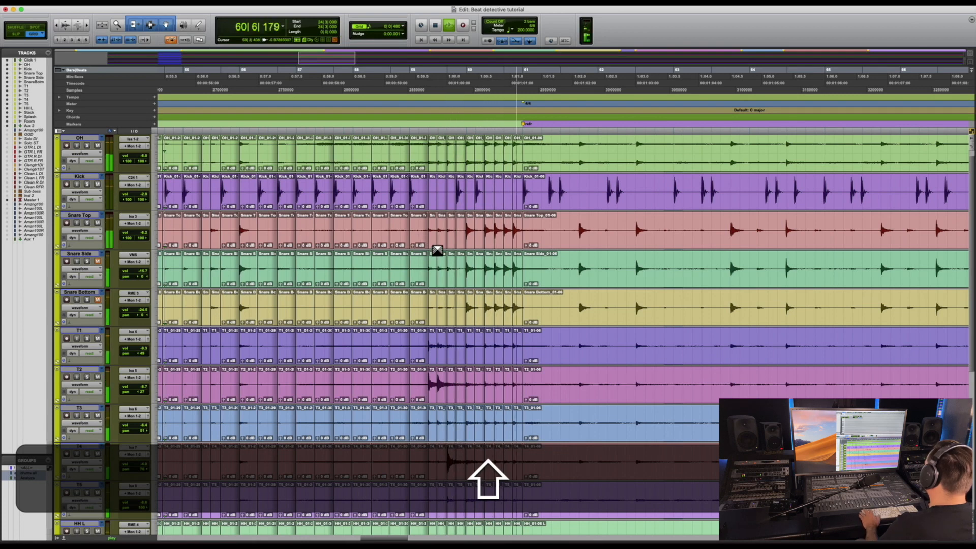
key("space")
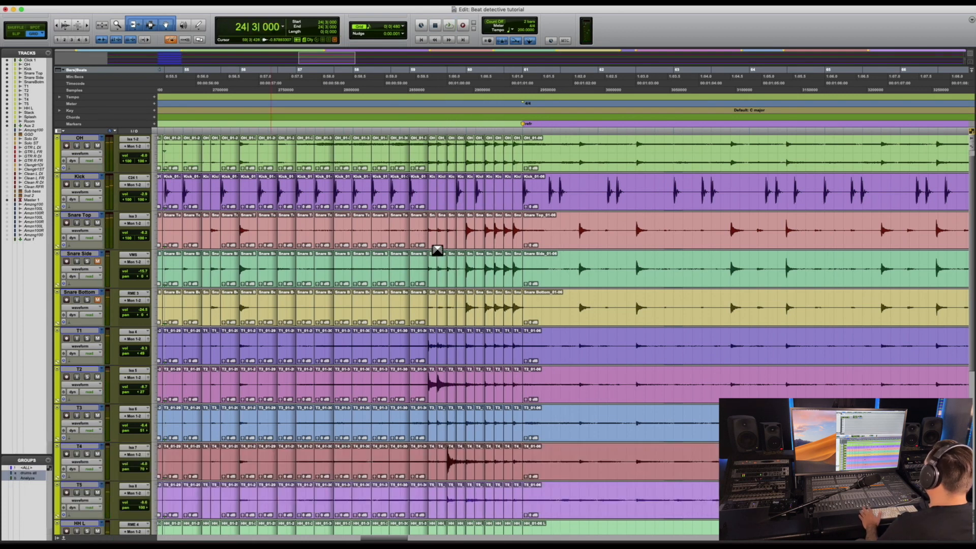
- Restore the fill from 58|6 to just past bar 61 by copying it from the backup playlists to the main playlists
left_click(105, 182, "ctrl+super")
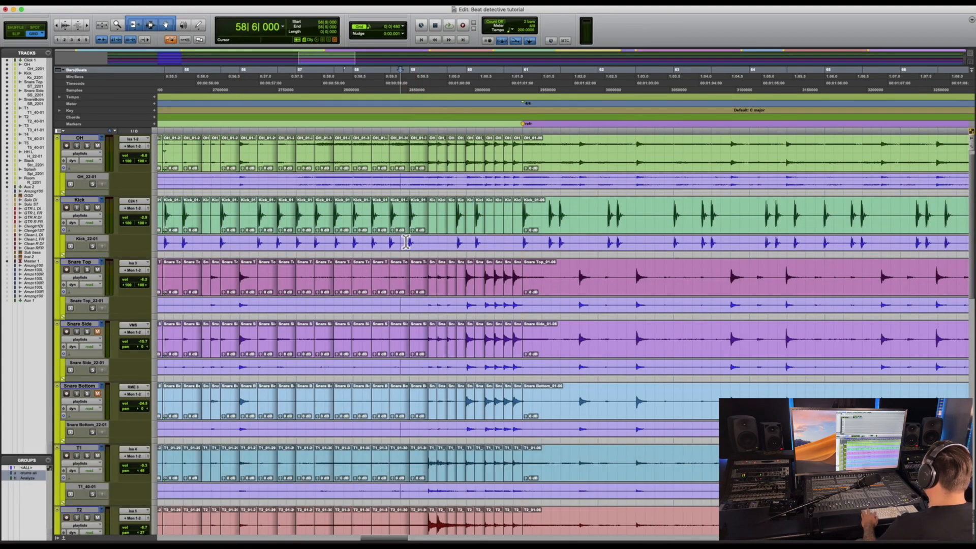
left_click_drag(407, 242, 545, 253)
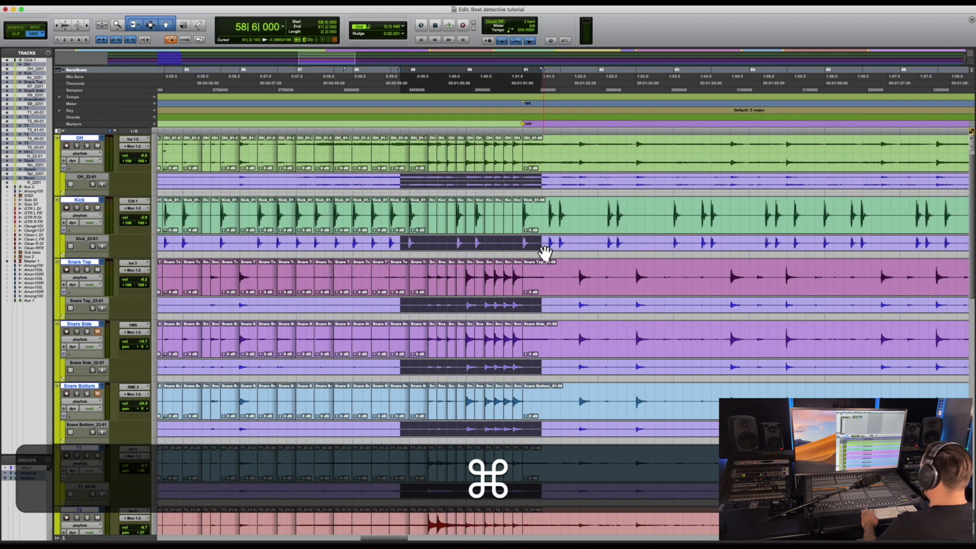
key("super+e")
key("ctrl+super+e")
key("ctrl+alt+v")
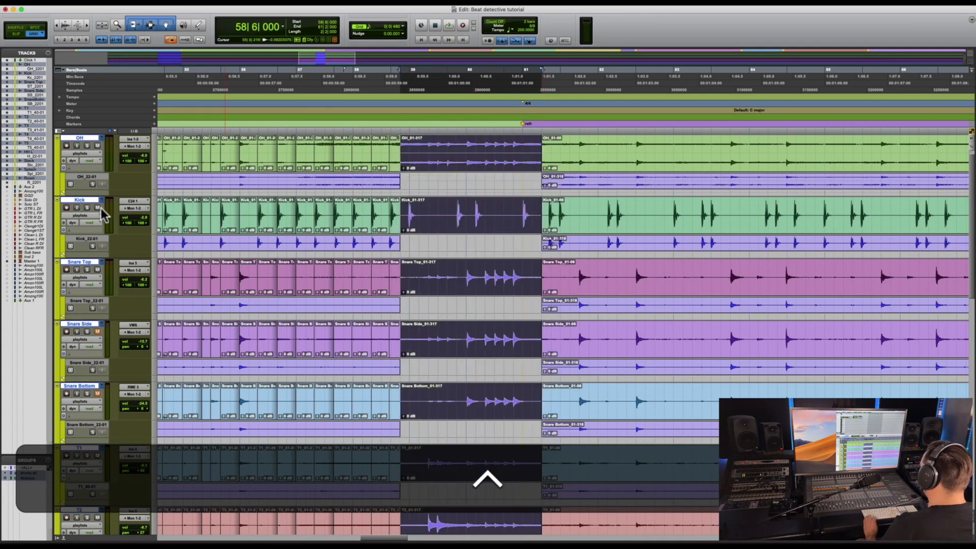
key("ctrl+super+Right")
key("t")
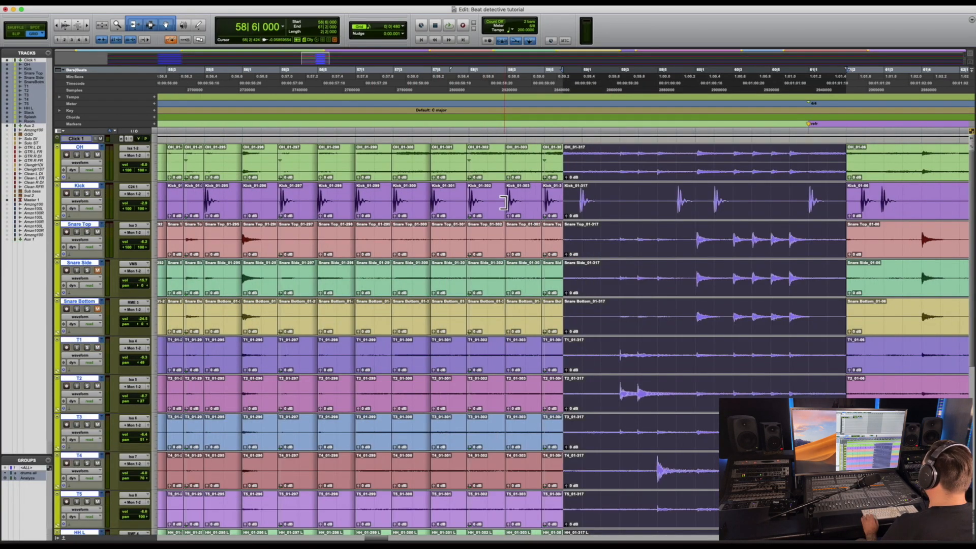
- Play back the restored fill and extend the start of the following refr clips back to 61|1
key("space")
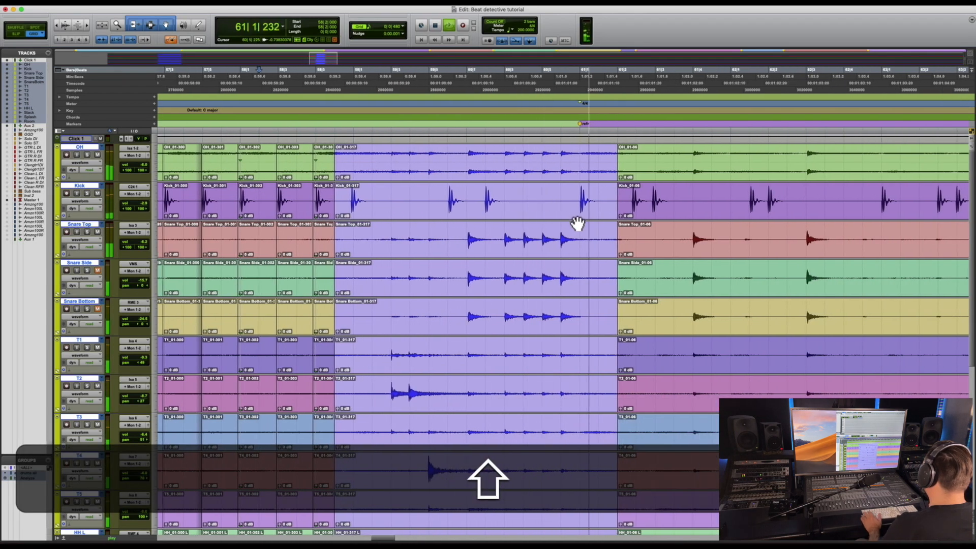
key("shift+space")
left_click_drag(624, 202, 588, 211)
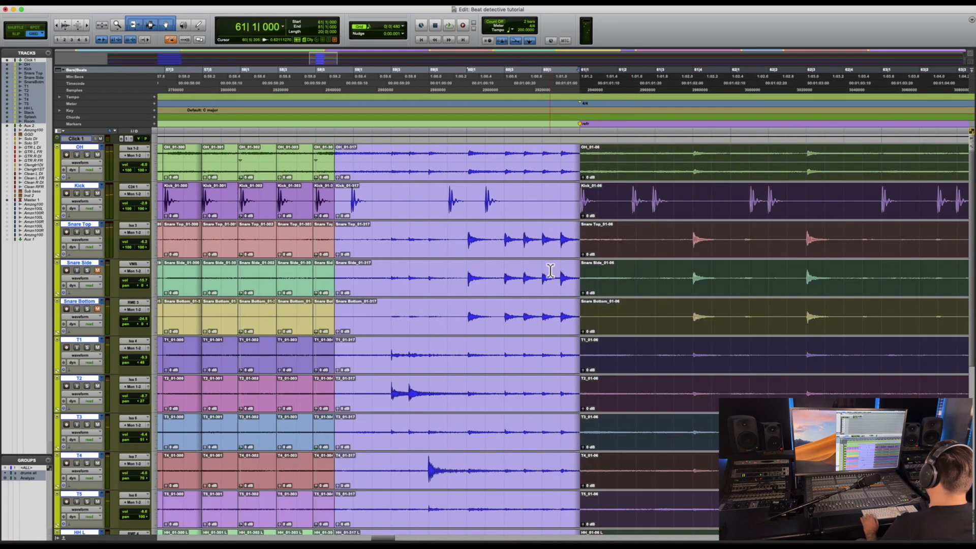
- Select the refr drum clips from bar 61 to bar 81 with the Analyze group and open Beat Detective
key("r")
key("r")
key("r")
left_click(485, 154)
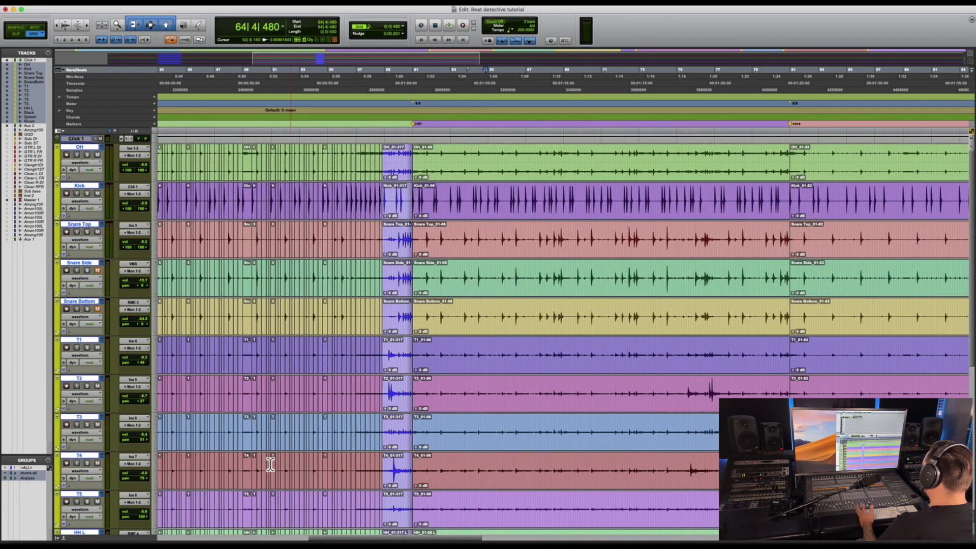
left_click(30, 477)
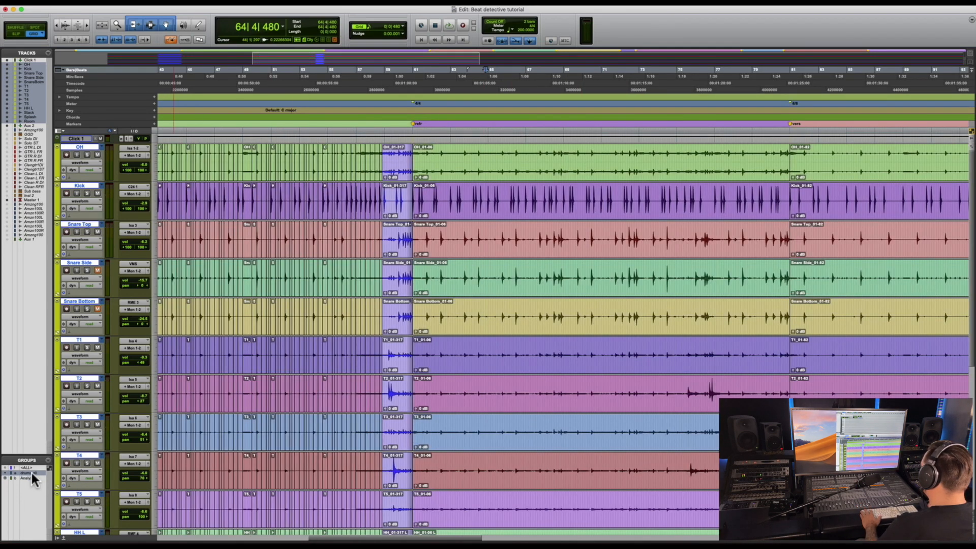
left_click(522, 218)
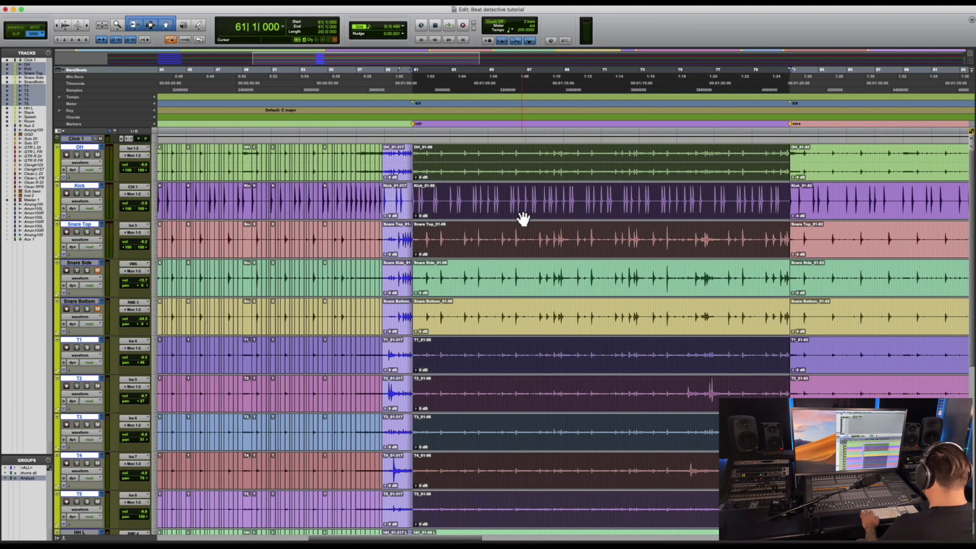
key("super+8")
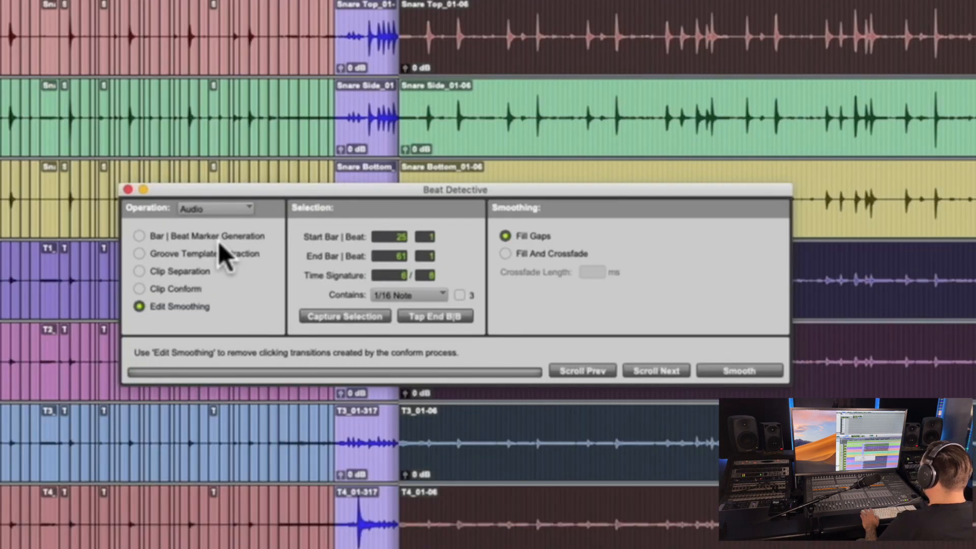
- Capture the selection from 61|1 to 81|1 in 4/4, analyze it with Enhanced Resolution and check the sub-beat triggers
left_click(327, 335)
left_click(359, 315)
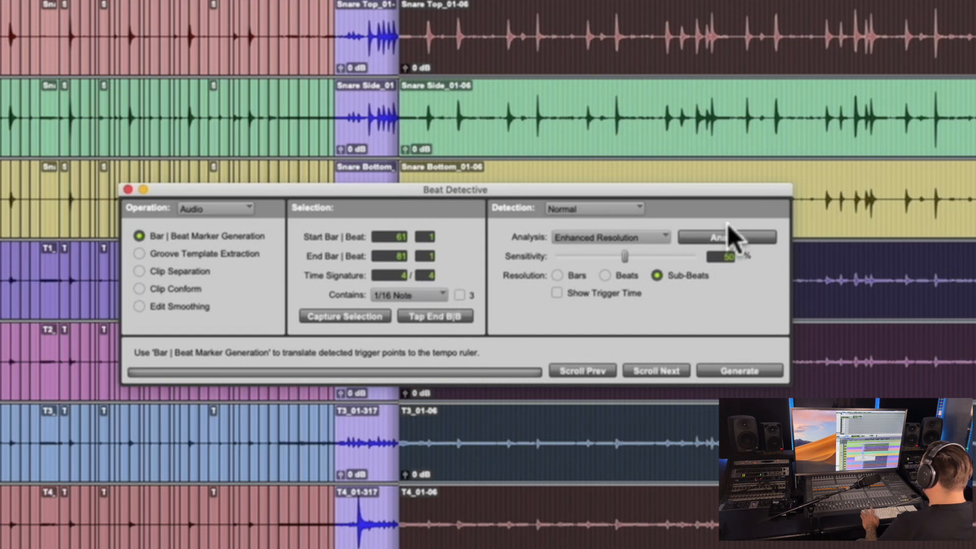
left_click(733, 236)
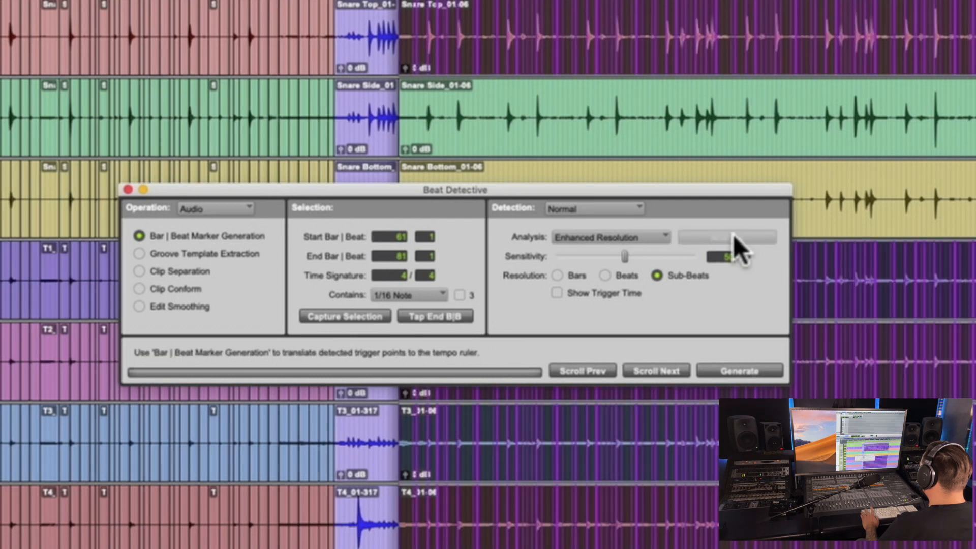
scroll(886, 109, "up", 5, "alt")
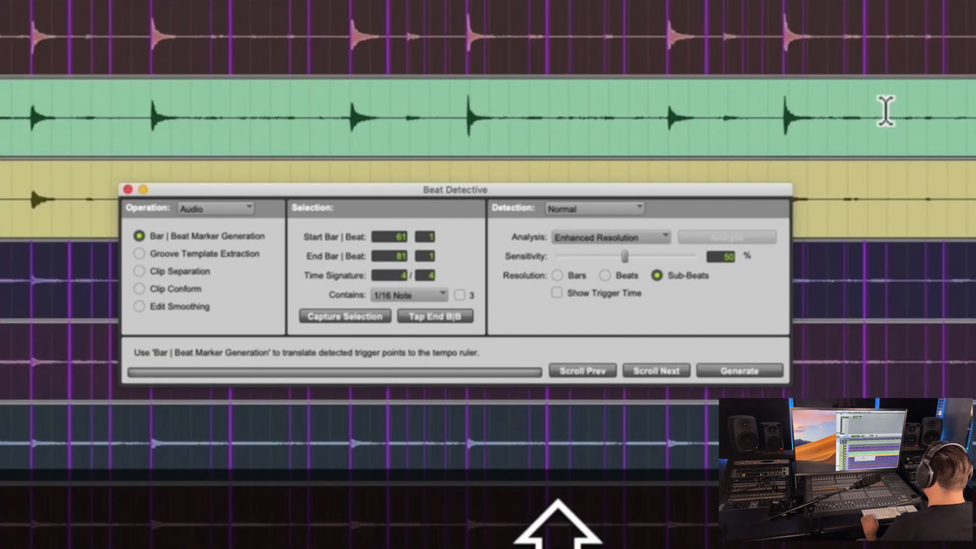
scroll(886, 109, "down", 2, "alt")
scroll(885, 109, "down", 2, "alt")
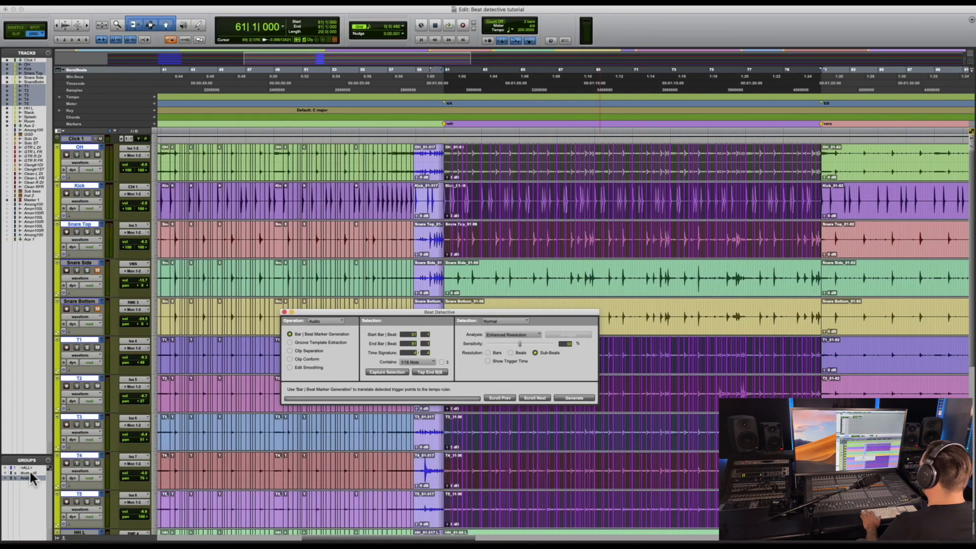
- Extend the edit to the drums all group and separate the refr clips at the sub-beat triggers with a 5 ms trigger pad
left_click(629, 294)
left_click(290, 351)
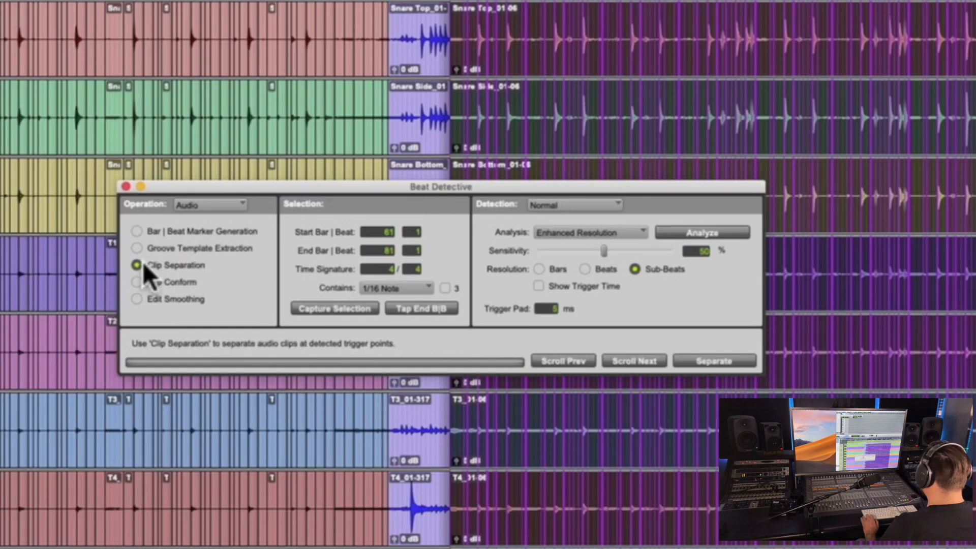
left_click(722, 358)
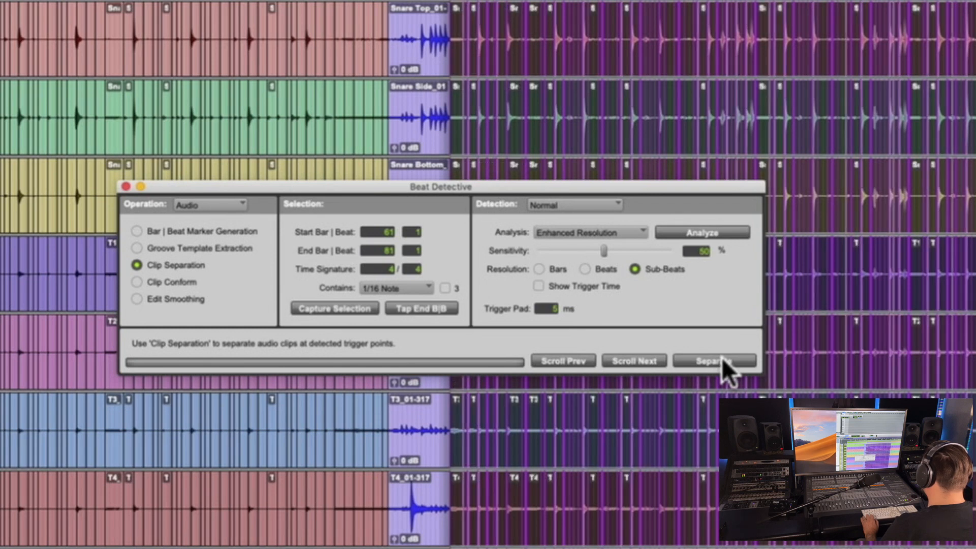
- Conform the separated refr clips at 100% strength and smooth the edits with Fill Gaps
left_click(149, 284)
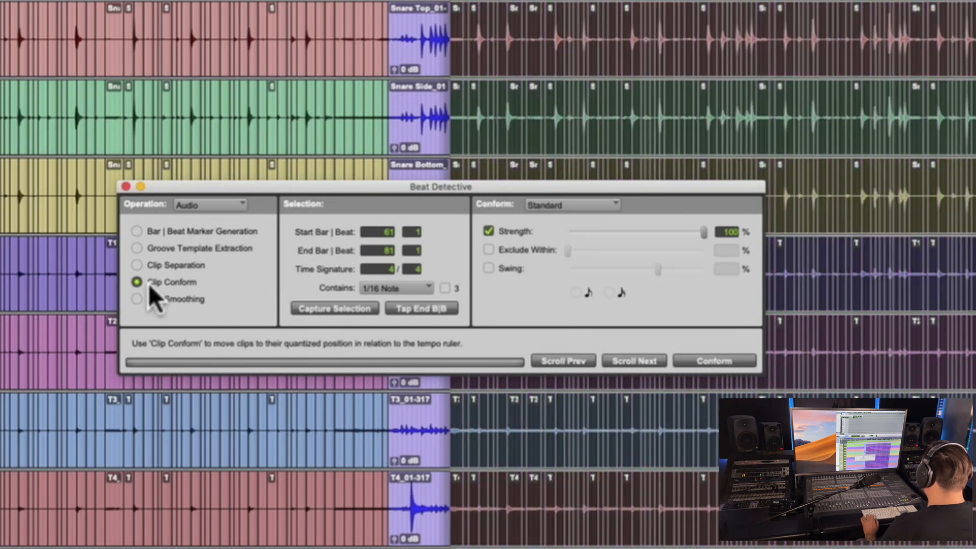
left_click(726, 358)
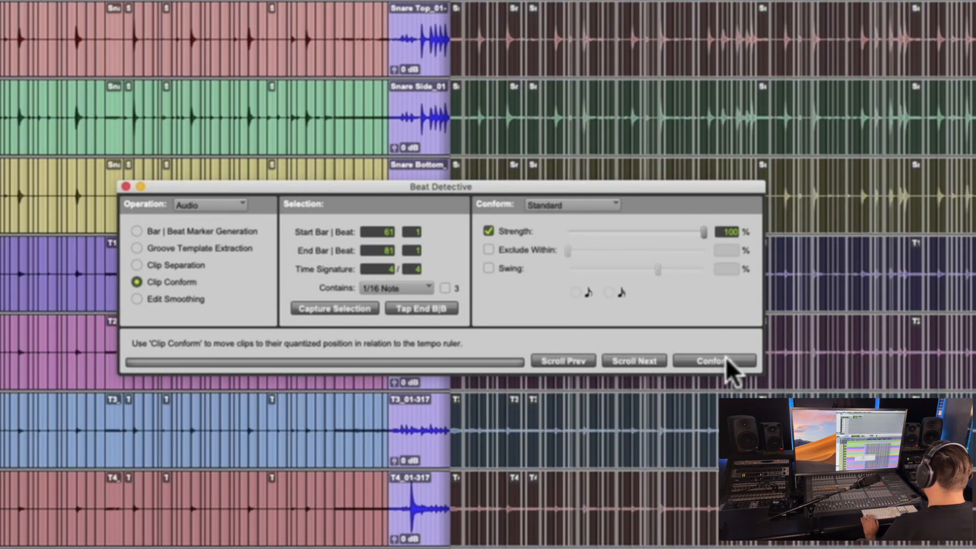
left_click(176, 300)
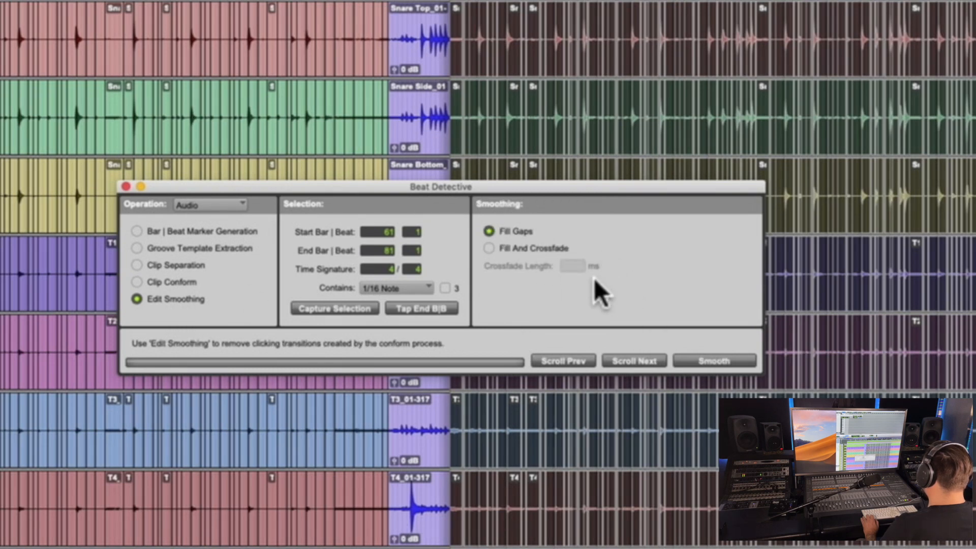
left_click(719, 361)
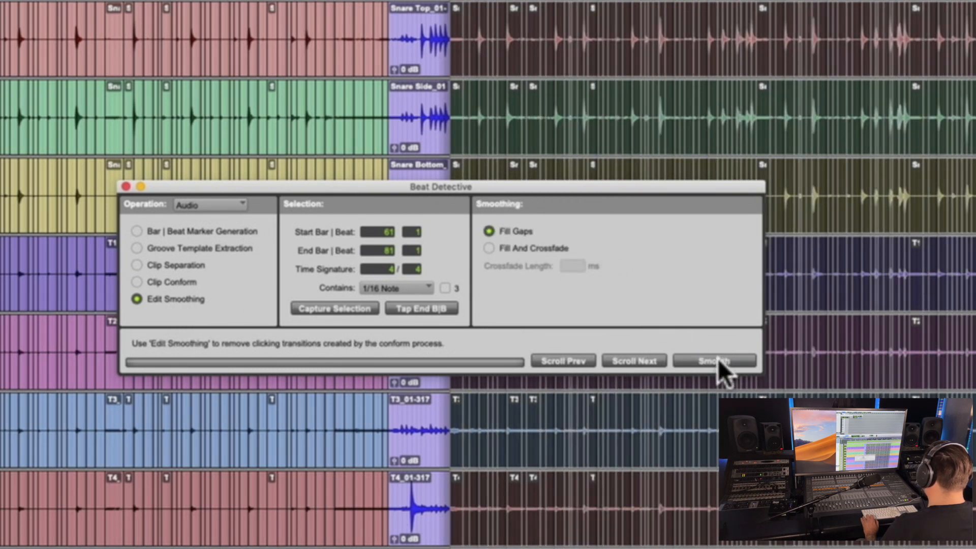
scroll(509, 218, "up", 2)
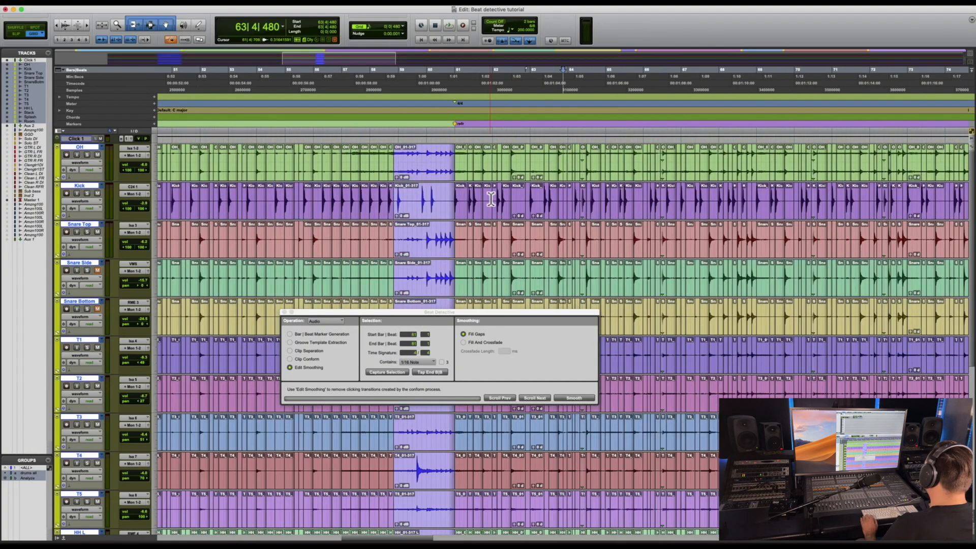
- Select the vers drum clips from bar 81 to bar 133, capture the selection and analyze it for clip separation
scroll(491, 203, "down", 3)
left_click(498, 218)
left_click(290, 334)
left_click(388, 372)
left_click(569, 334)
left_click(290, 351)
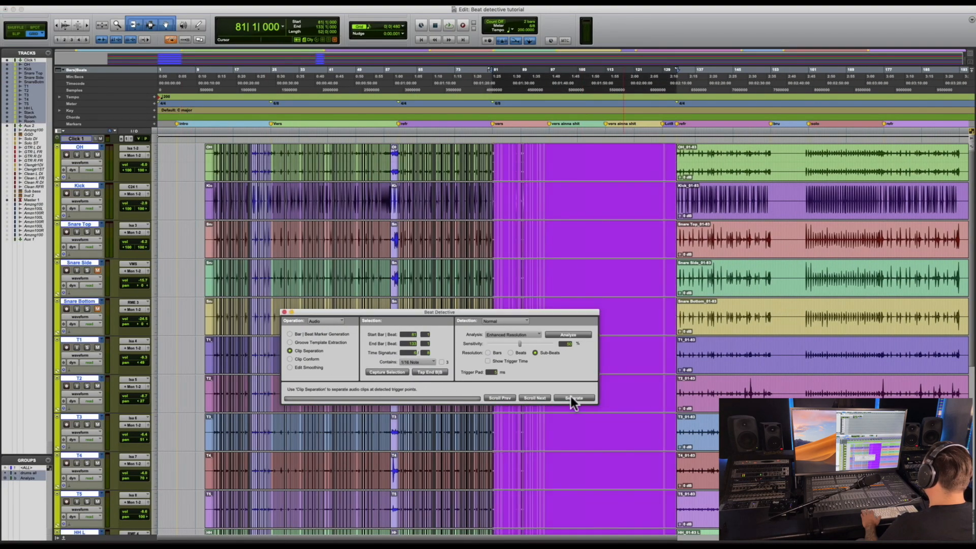
- Separate the drum clips from bar 81 to bar 133 at the sub-beat triggers and smooth the edits with Fill Gaps
left_click(572, 397)
left_click(290, 367)
left_click(571, 398)
- Select the remaining drum clips from bar 133 to the end of the song, capture the selection and analyze it with Enhanced Resolution
scroll(679, 175, "up", 3)
left_click(717, 177)
left_click(289, 334)
left_click(388, 372)
left_click(569, 334)
left_click(355, 289)
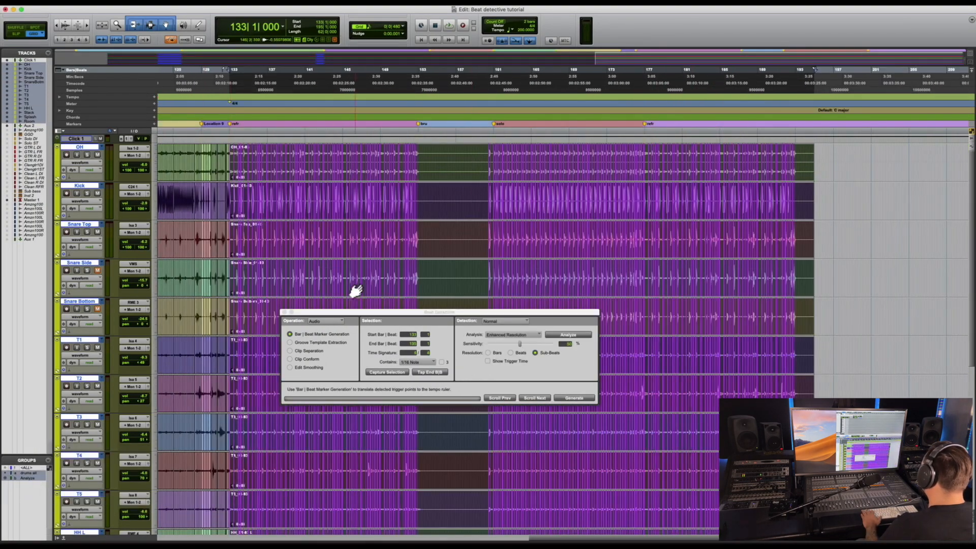
- Separate the final section's clips at the sub-beat triggers, conform them to the grid and close Beat Detective
left_click(290, 351)
left_click(574, 399)
left_click(290, 360)
left_click(575, 398)
left_click(284, 313)
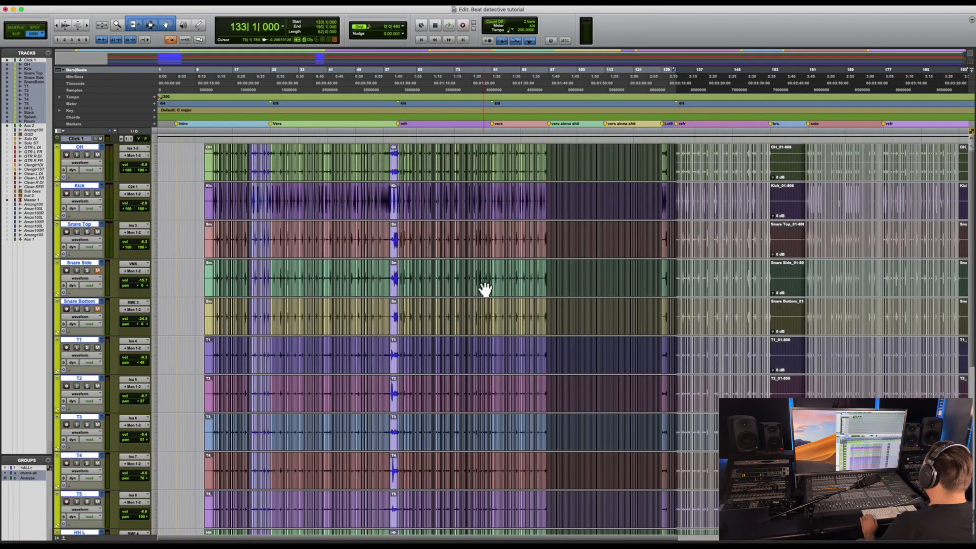
- Extend the start of the drum clips at the Vers marker back to 24|4|828 to close the gap before bar 25
key("alt+a")
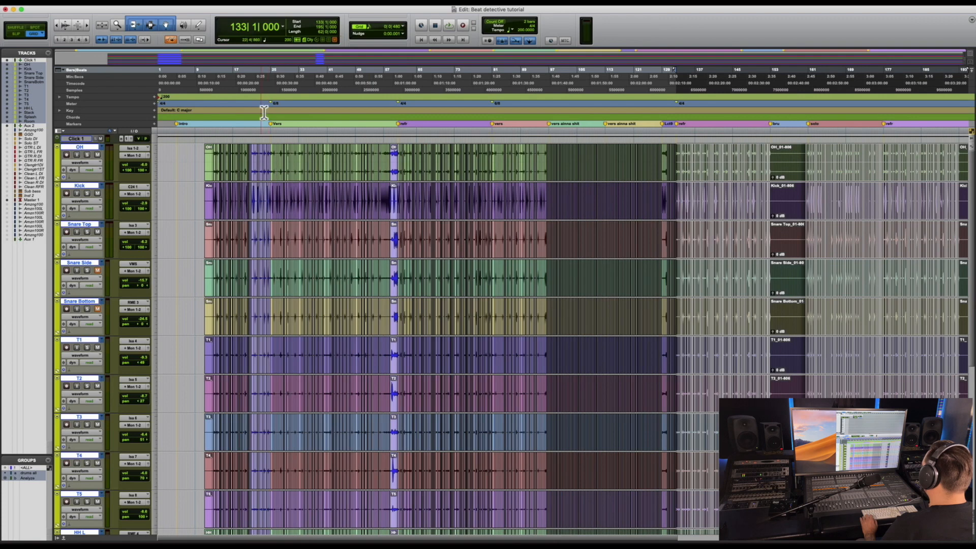
left_click(271, 142)
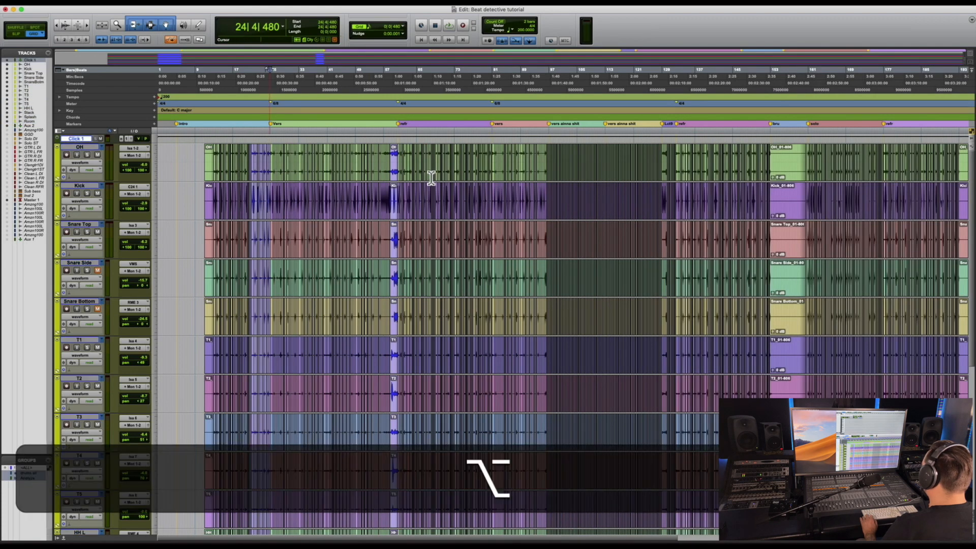
scroll(431, 178, "up", 5)
left_click_drag(584, 161, 578, 165)
scroll(577, 207, "down", 1)
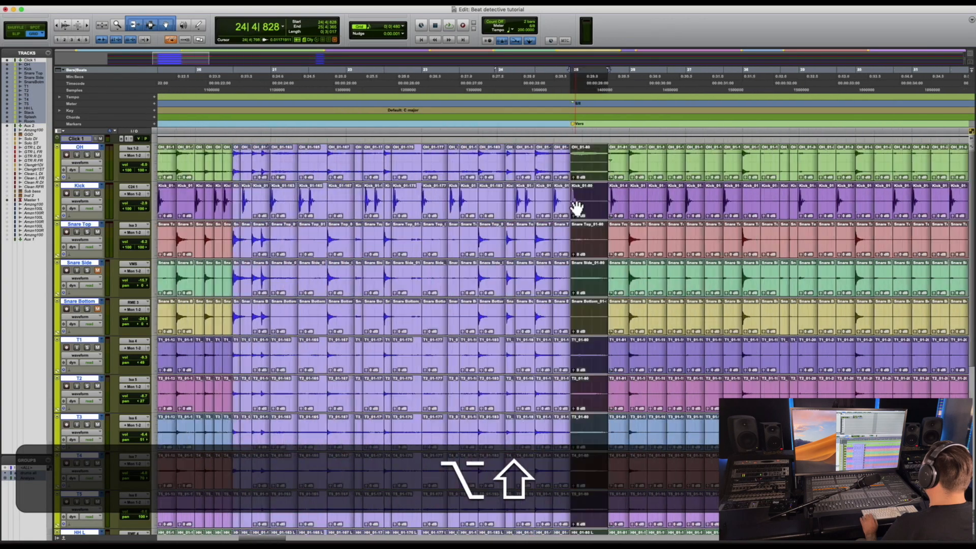
- Extend the start of the refr drum clips at bar 61 back to 60|6|416
scroll(576, 208, "down", 1)
scroll(577, 207, "right", 8)
scroll(577, 208, "right", 3)
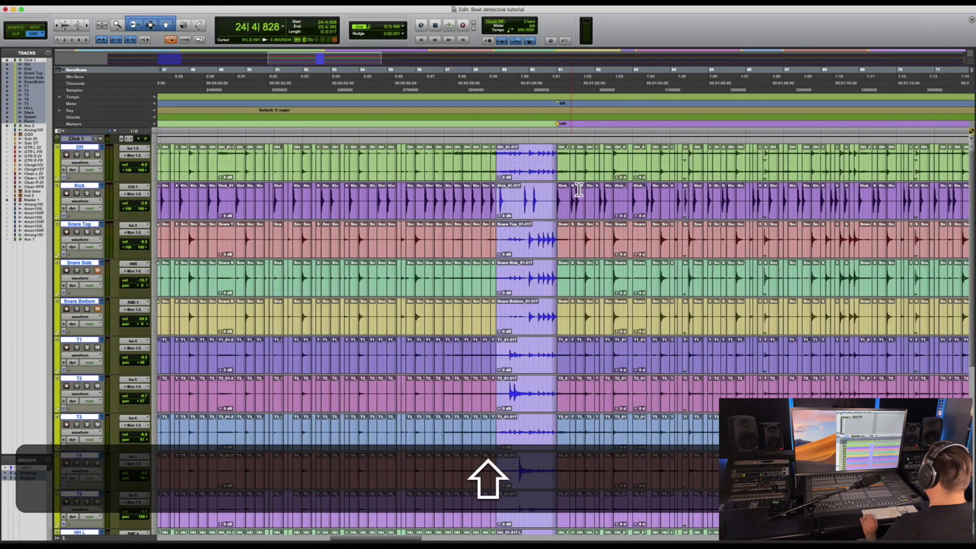
left_click(565, 179)
scroll(565, 179, "up", 1)
scroll(568, 172, "up", 2)
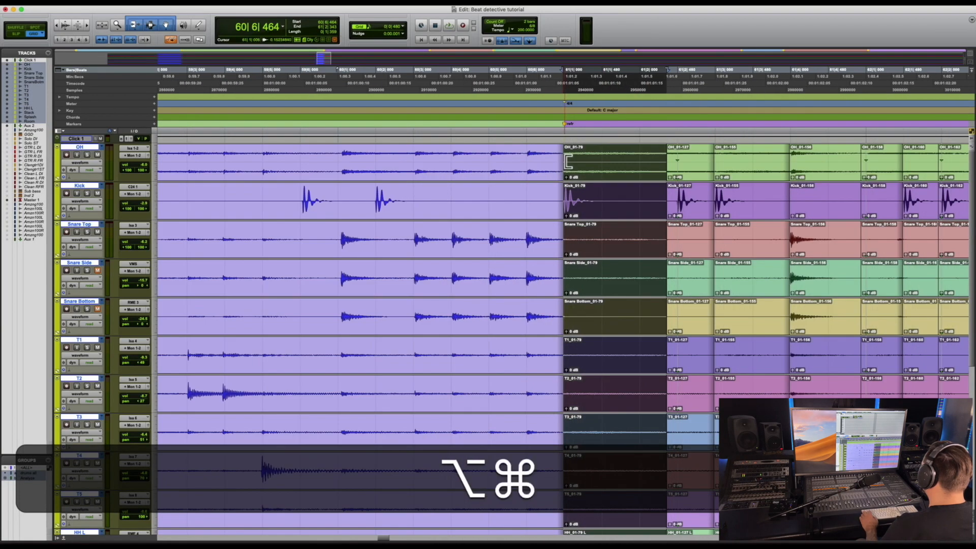
left_click_drag(567, 168, 562, 169)
- Check the transition at bar 81 and extend the start of the refr drum clips at bar 133 back to 132|6|464
scroll(570, 188, "down", 2)
scroll(571, 188, "right", 3)
scroll(571, 188, "right", 5)
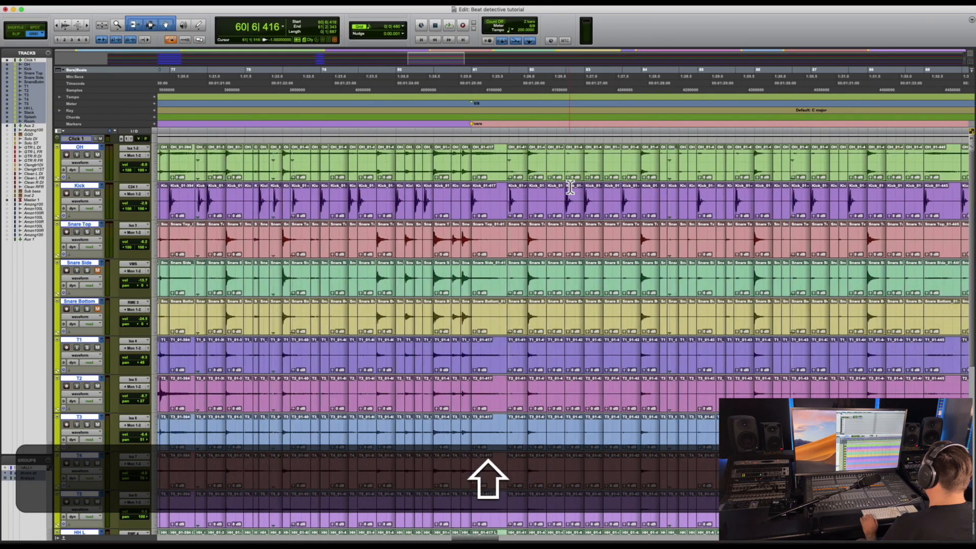
scroll(570, 188, "down", 2)
scroll(571, 186, "right", 5)
left_click(567, 178)
scroll(566, 177, "up", 3)
scroll(563, 175, "down", 3)
scroll(563, 176, "right", 5)
scroll(562, 175, "down", 2)
scroll(385, 190, "left", 5)
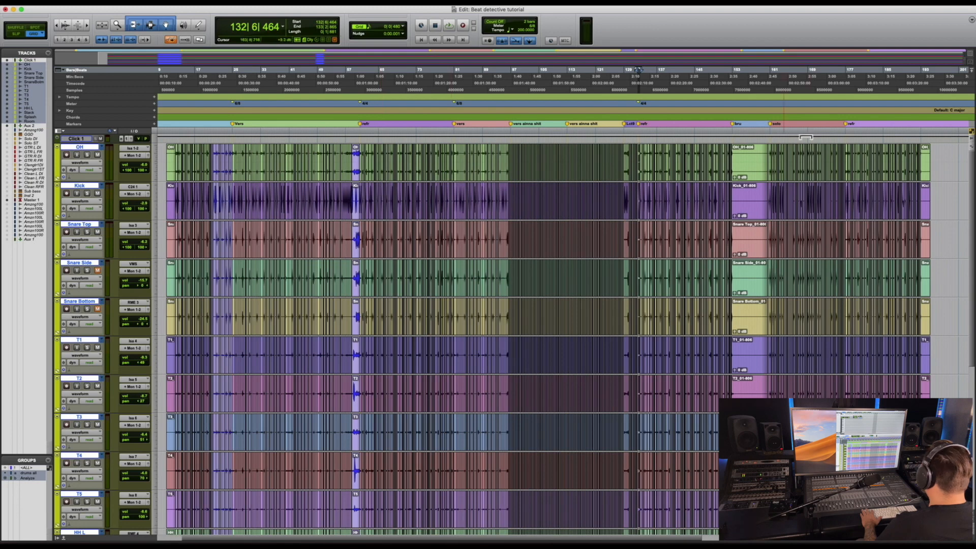
- Select all drum clips across the song, batch-fade them with equal-gain pre-splice crossfades and consolidate the selection
triple_click(243, 171)
key("super+f")
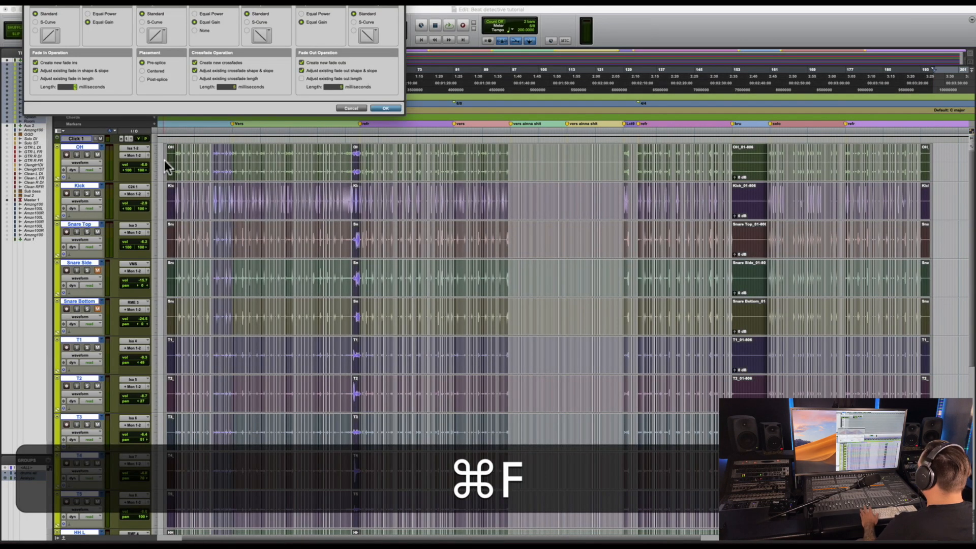
key("Return")
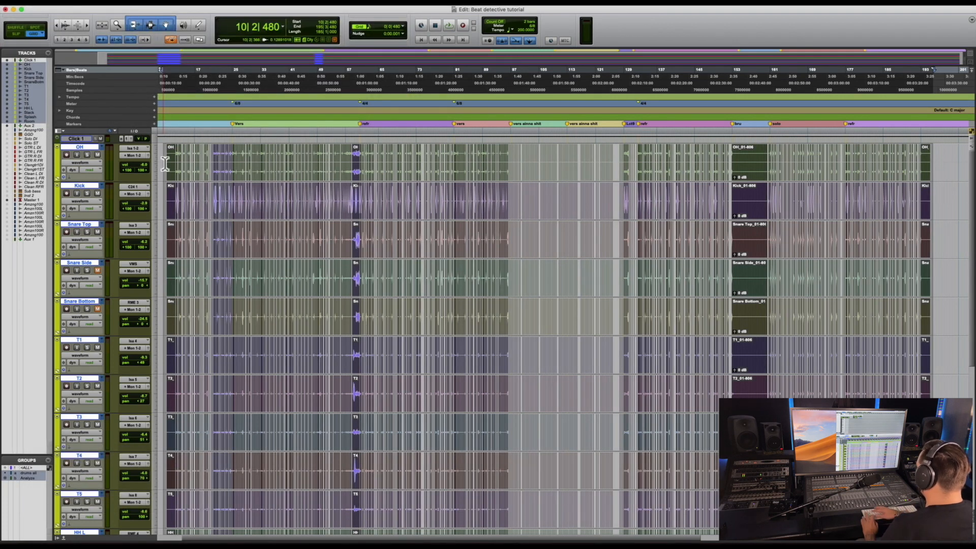
key("alt+shift+3")
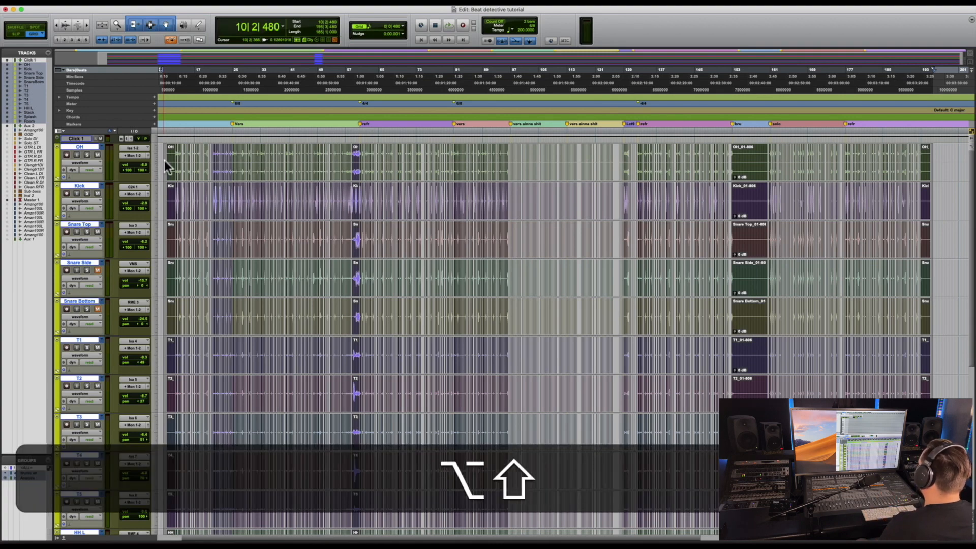